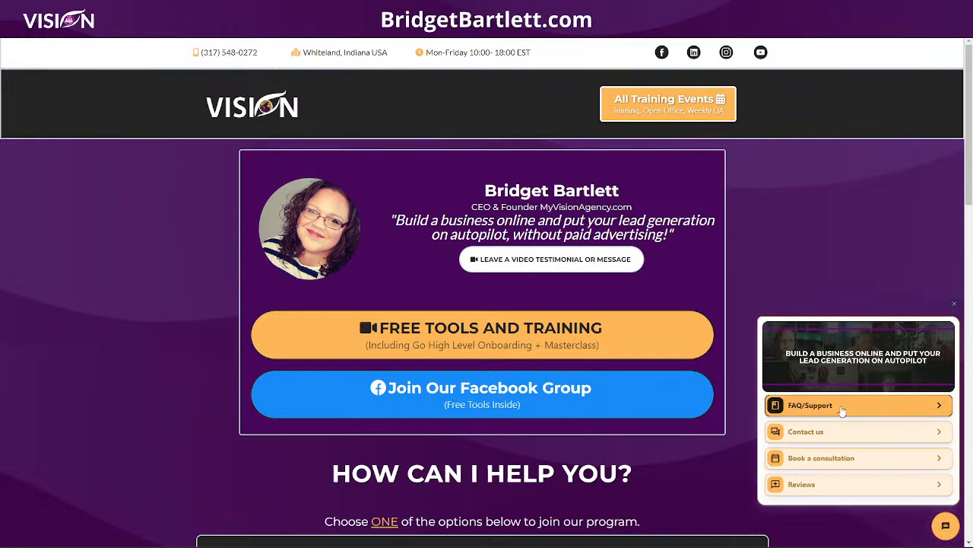
click(814, 409)
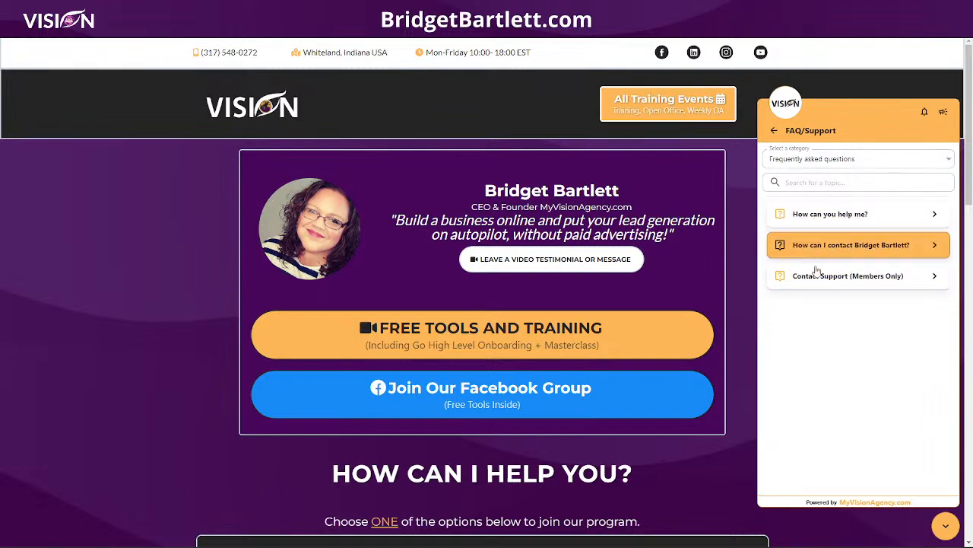
click(825, 216)
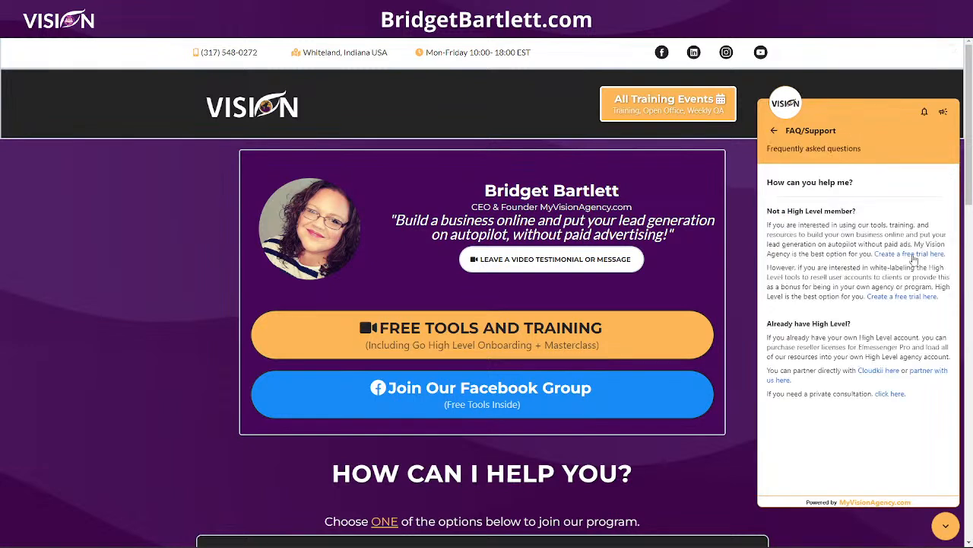
click(773, 135)
click(814, 280)
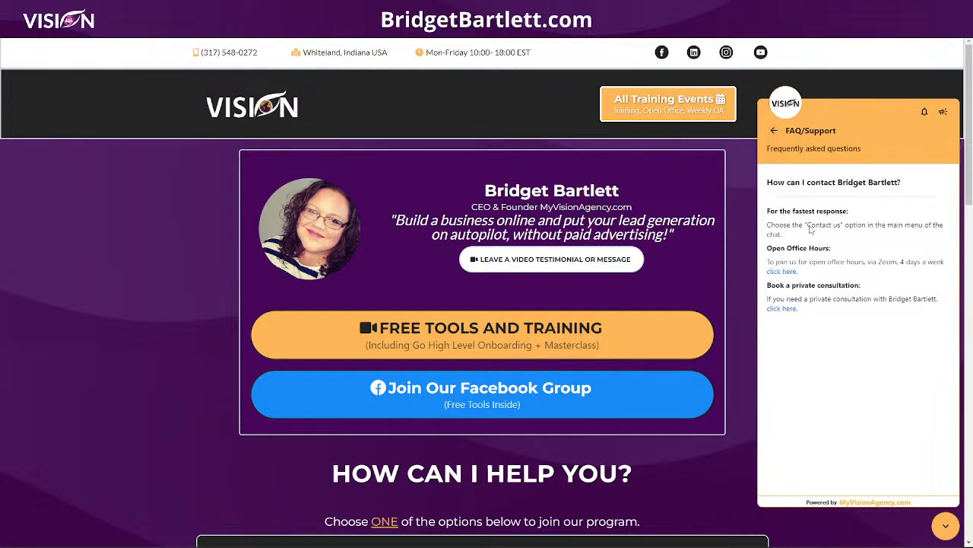
click(773, 131)
click(846, 278)
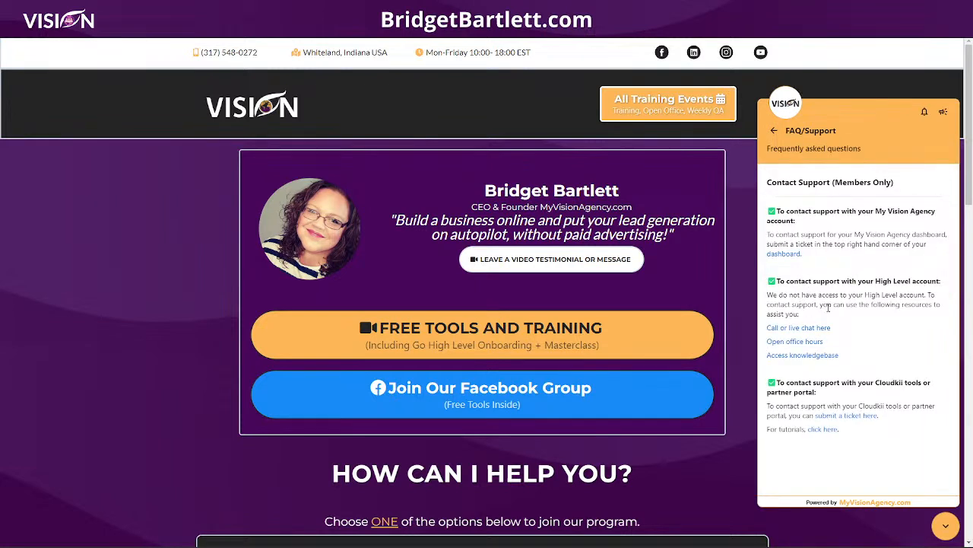
click(775, 132)
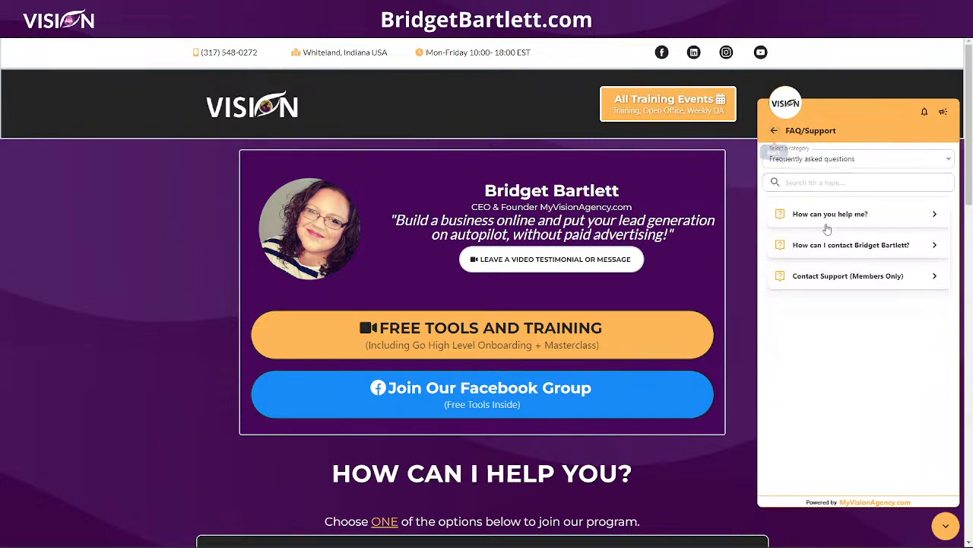
click(775, 131)
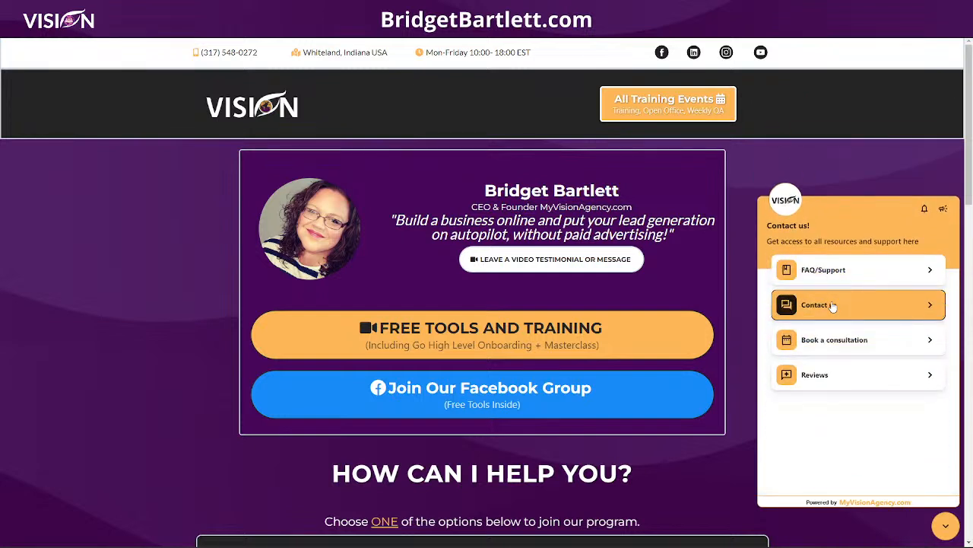
click(829, 311)
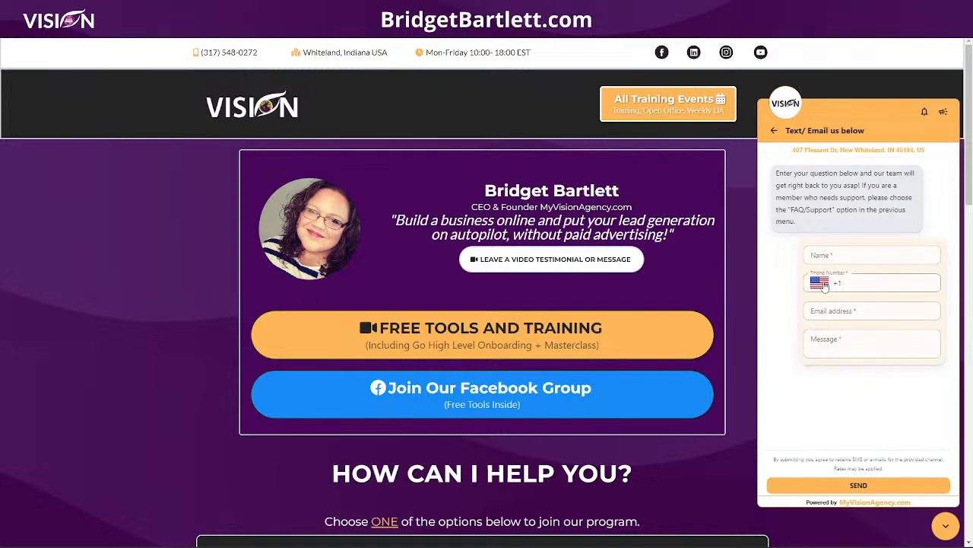
click(775, 134)
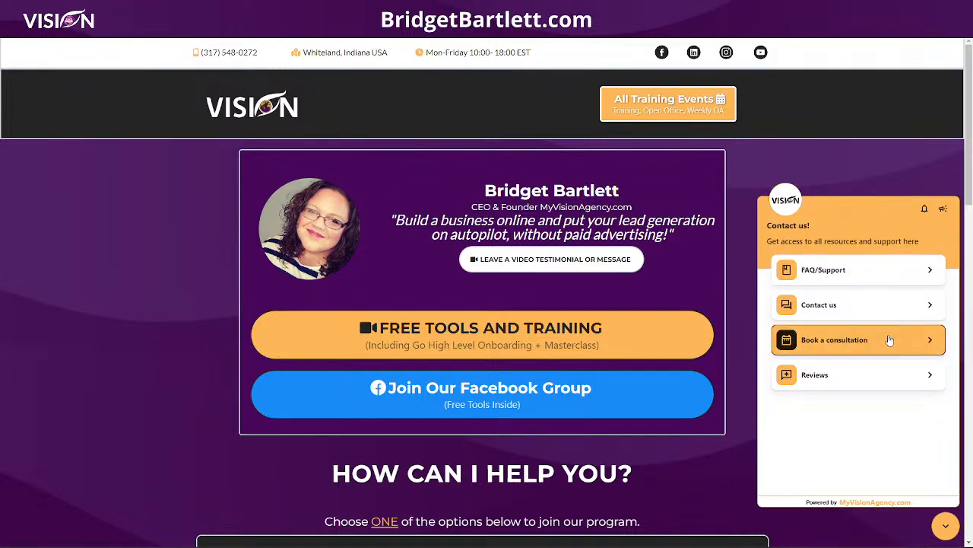
click(838, 348)
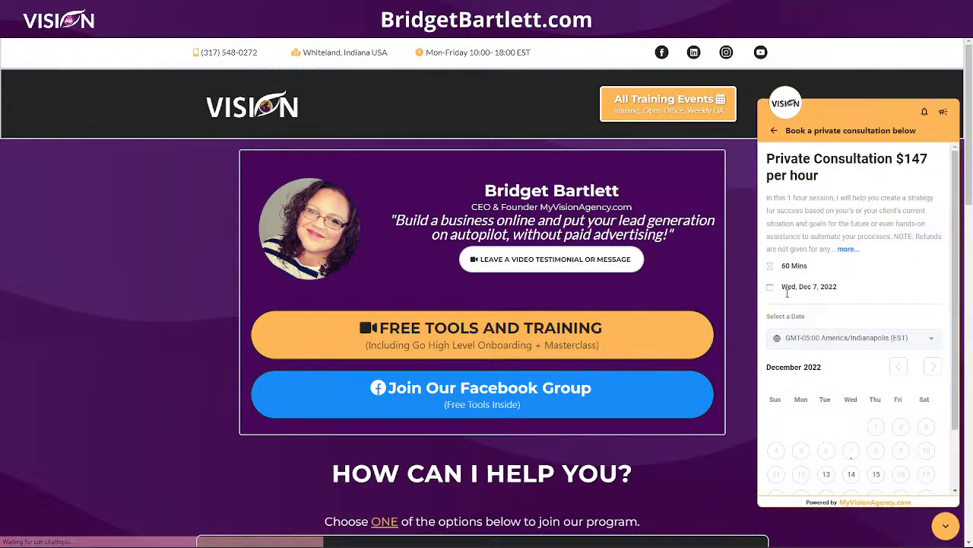
scroll(860, 352, down, 1)
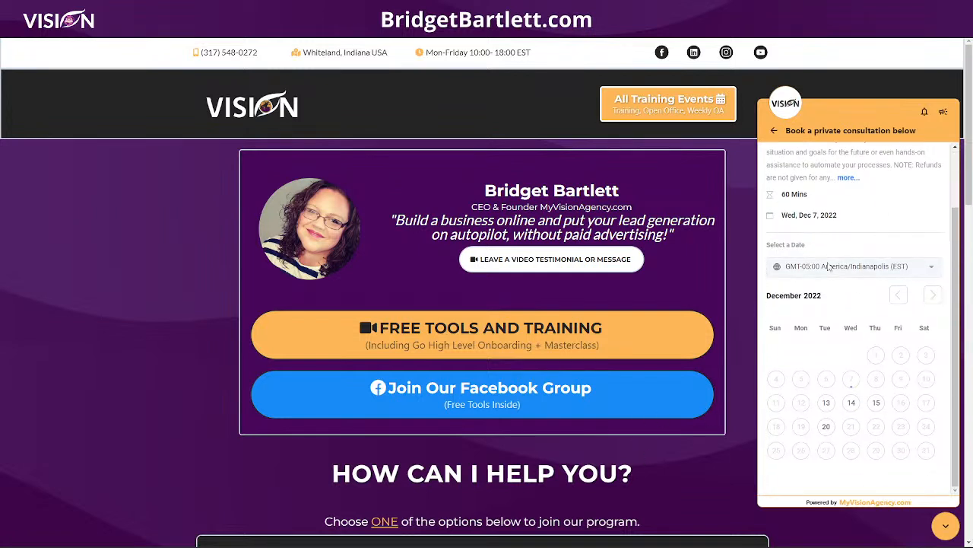
scroll(929, 310, up, 1)
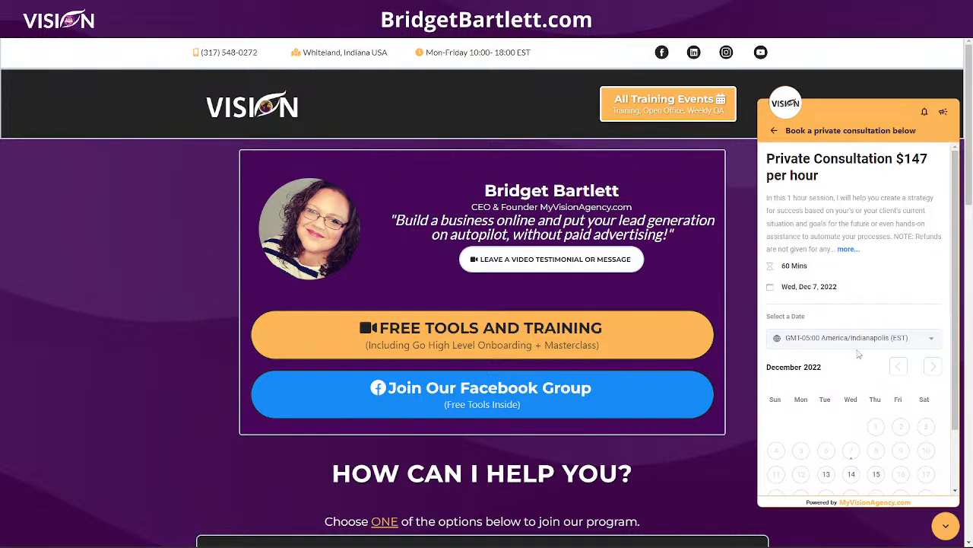
scroll(857, 353, down, 1)
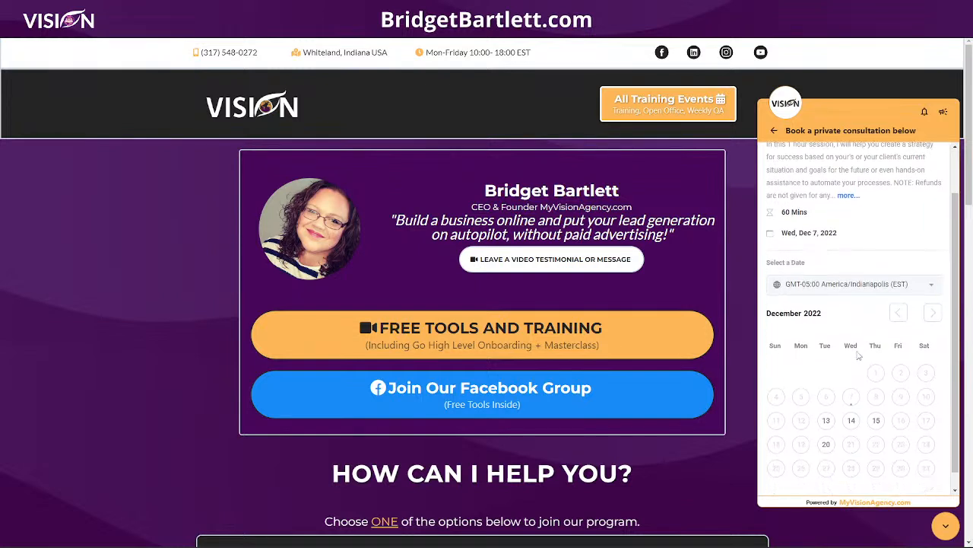
click(774, 132)
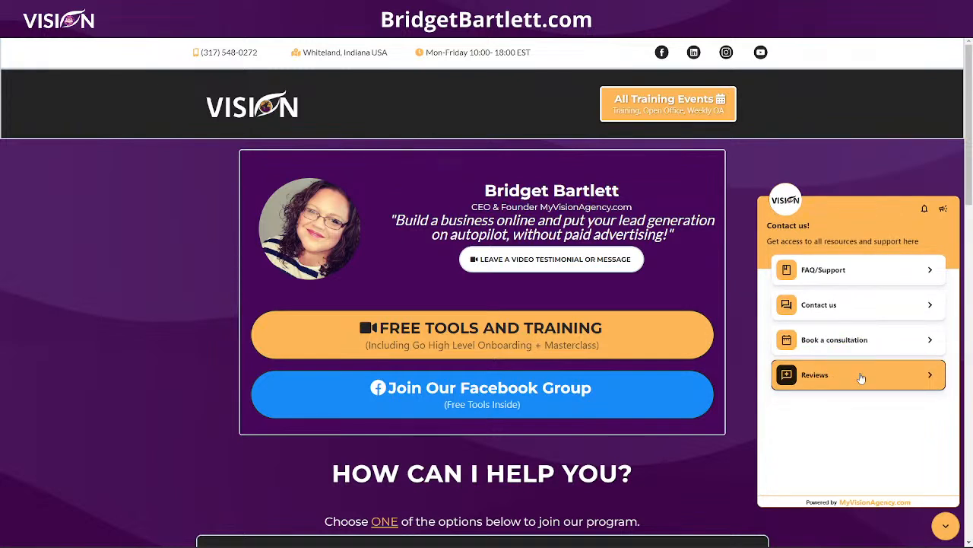
click(889, 377)
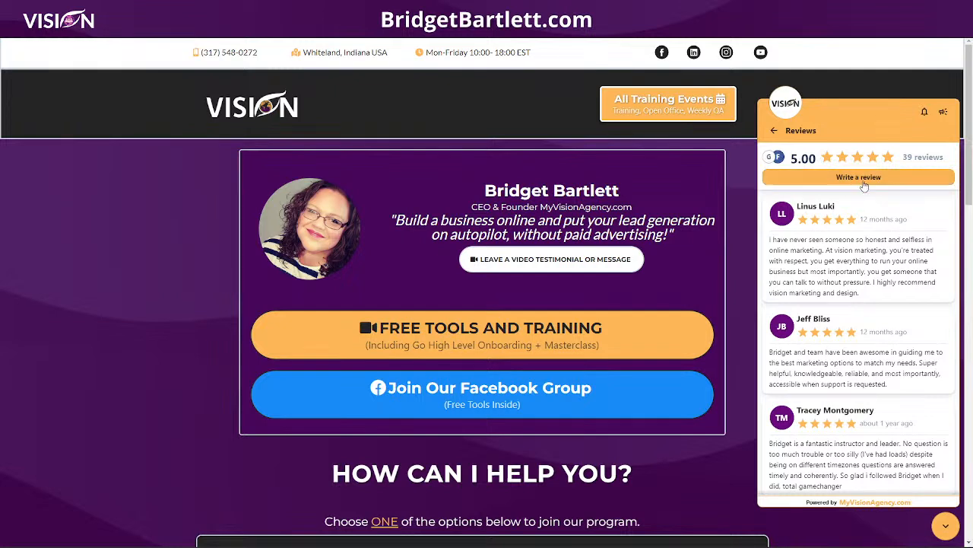
click(775, 130)
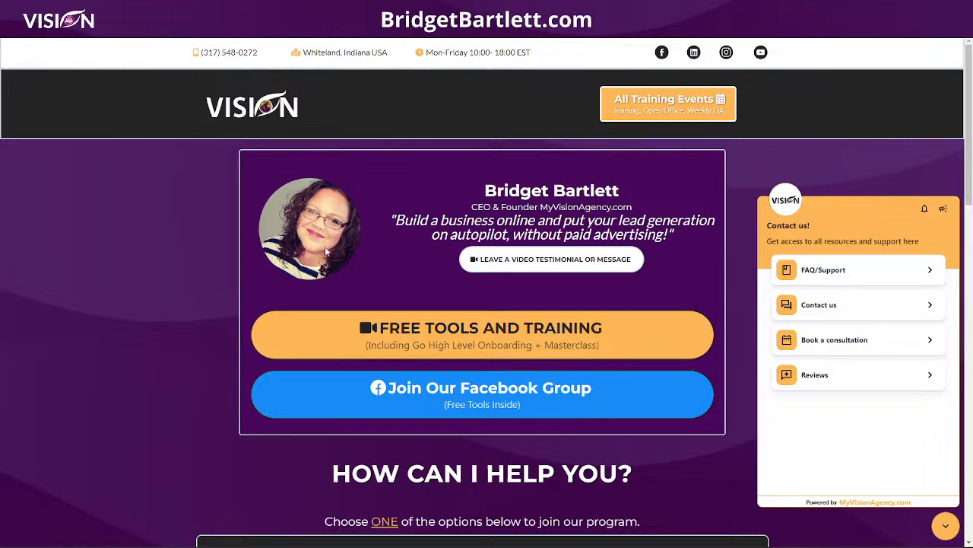
Scroll down the BridgetBartlett.com website and back up to review it.
scroll(129, 403, down, 8)
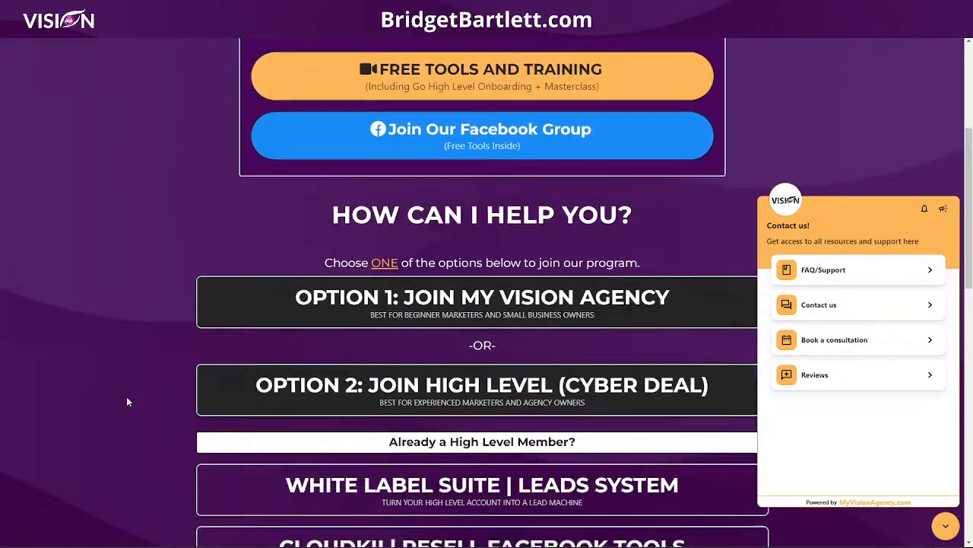
scroll(115, 381, down, 3)
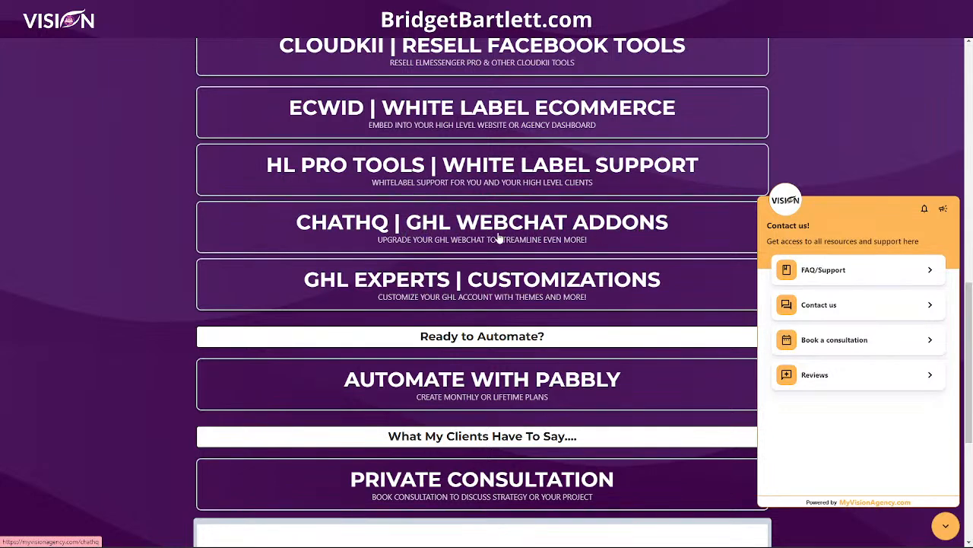
scroll(499, 244, up, 1)
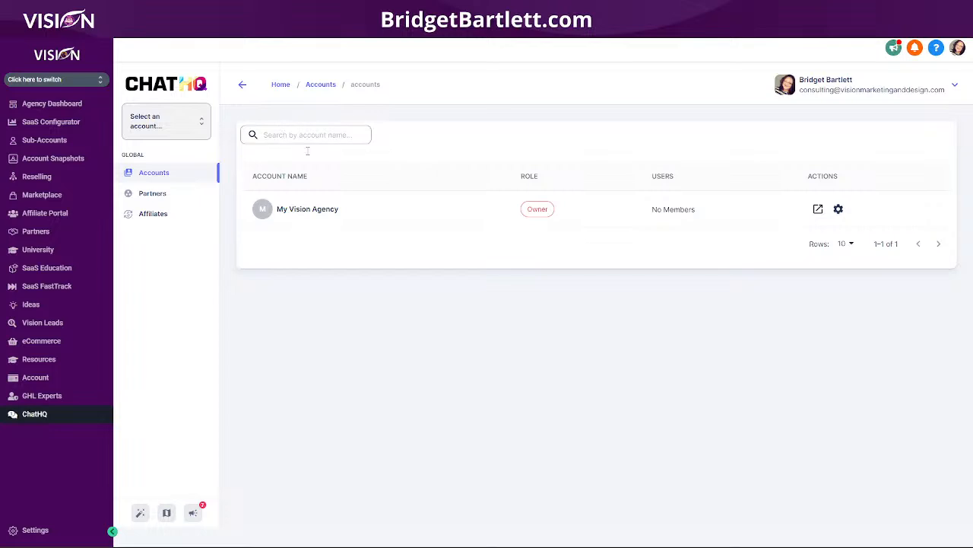
Open the My Vision Agency account's widget configuration and dismiss the Getting Started checklist.
click(818, 209)
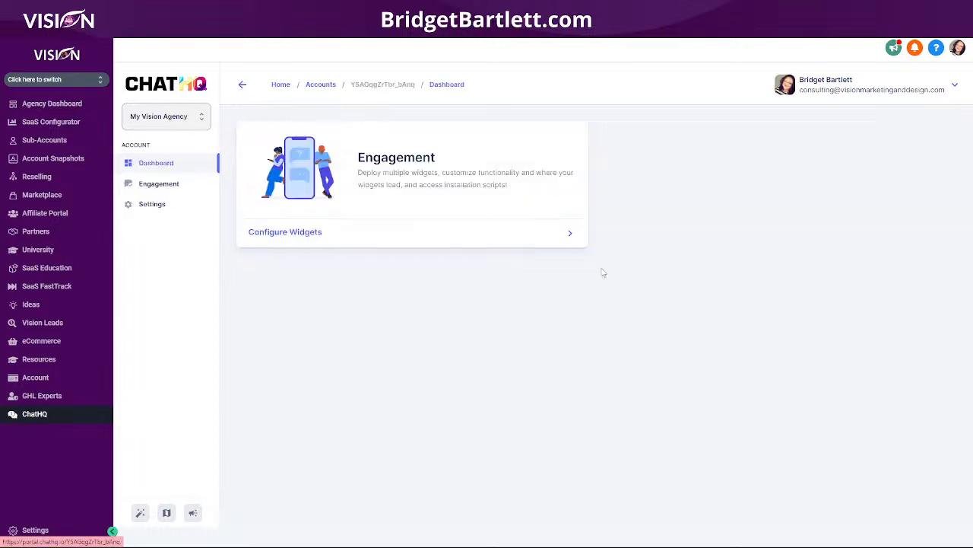
click(282, 233)
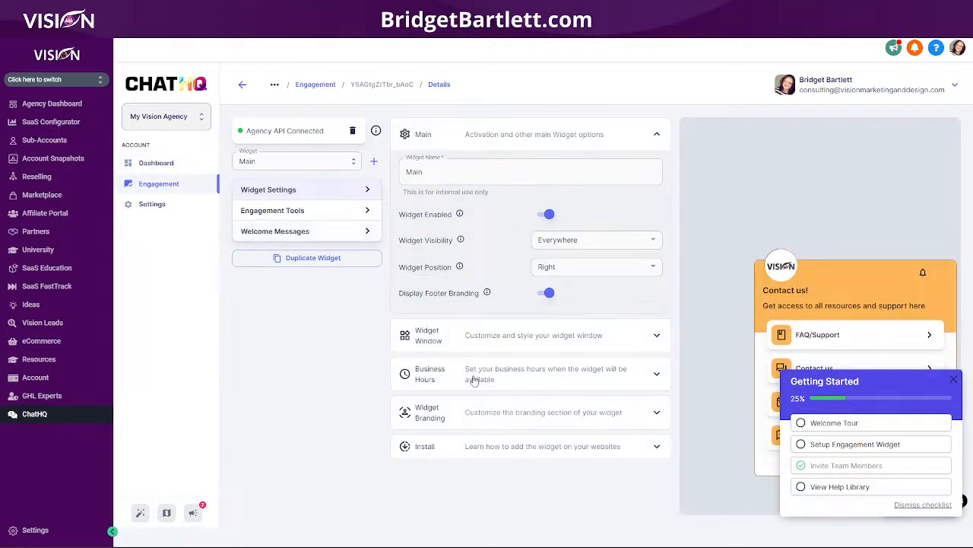
click(954, 378)
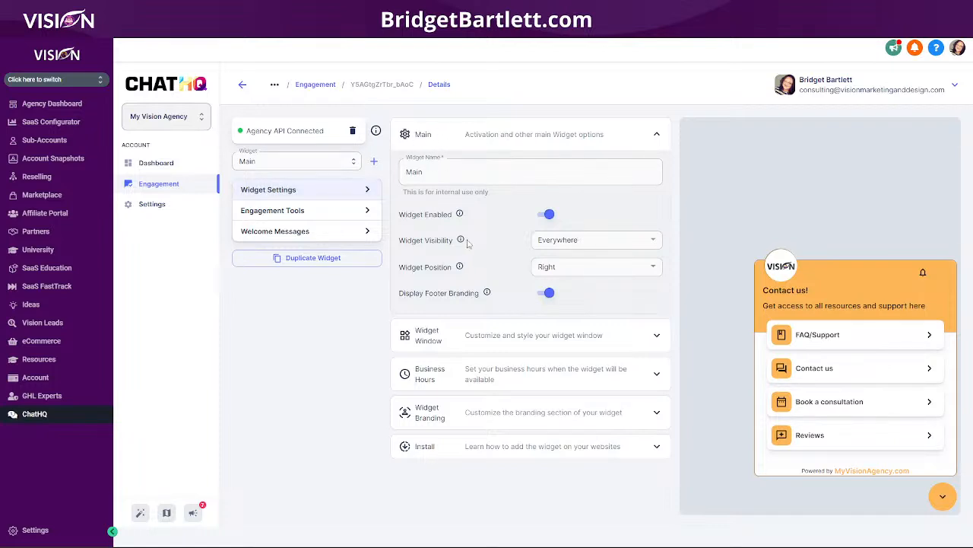
click(552, 241)
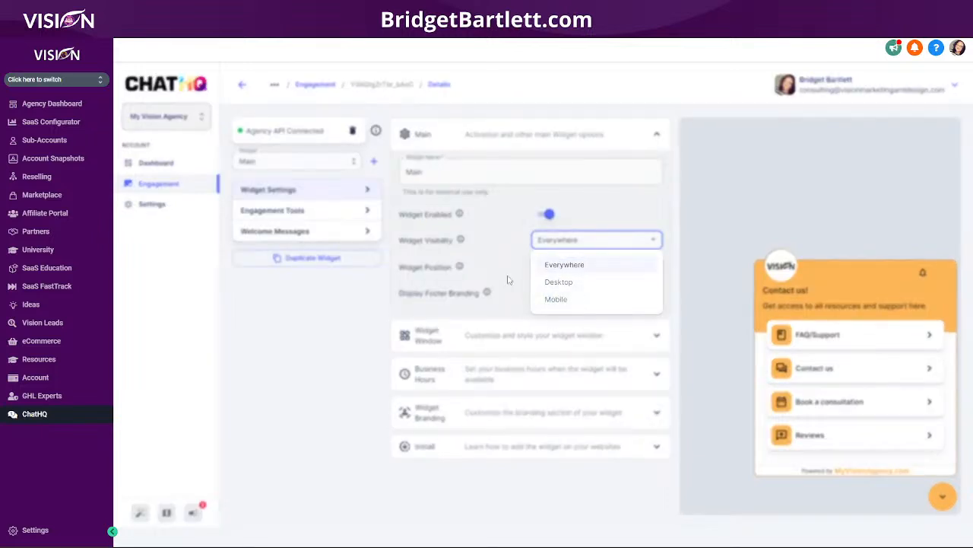
click(495, 264)
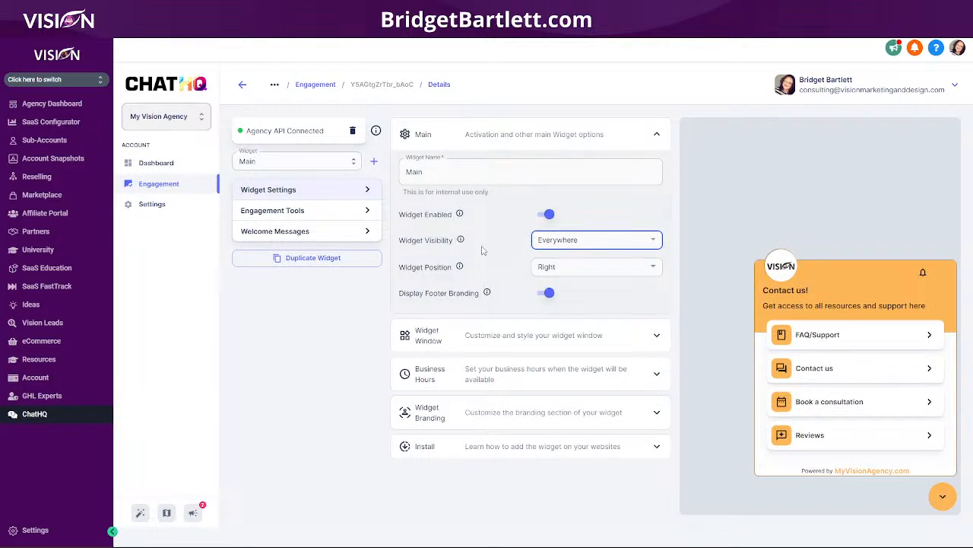
click(555, 270)
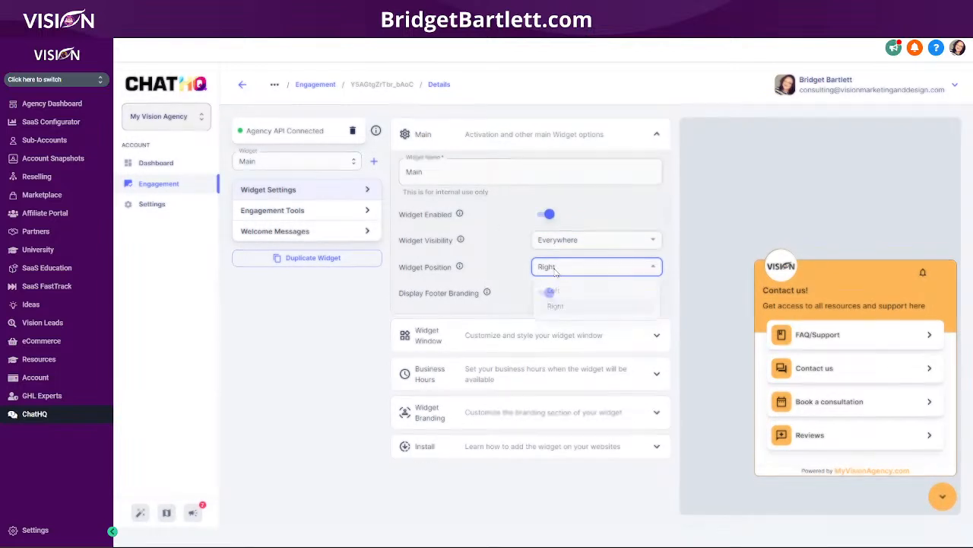
click(505, 276)
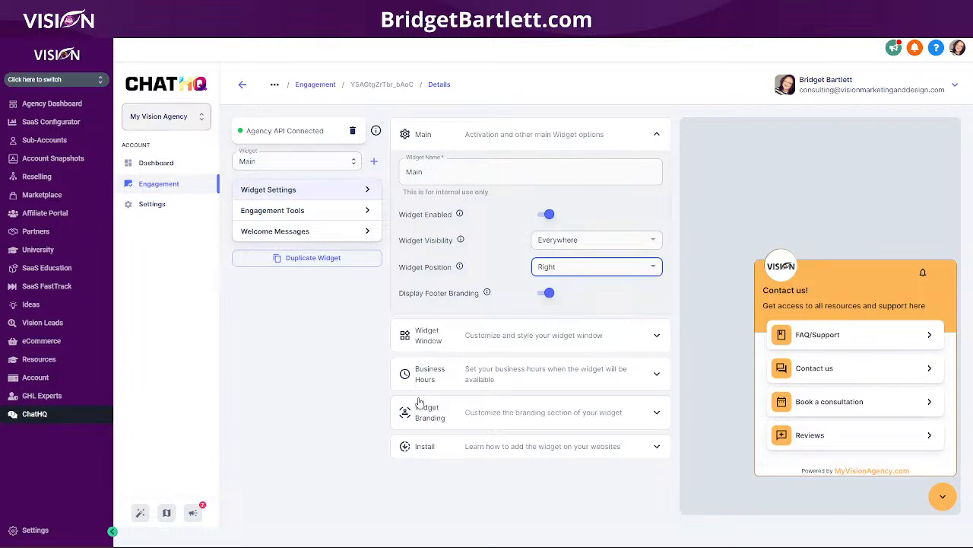
Expand Widget Window styling to review the Contact us! title, subtitle, colours and VISION logo.
click(522, 336)
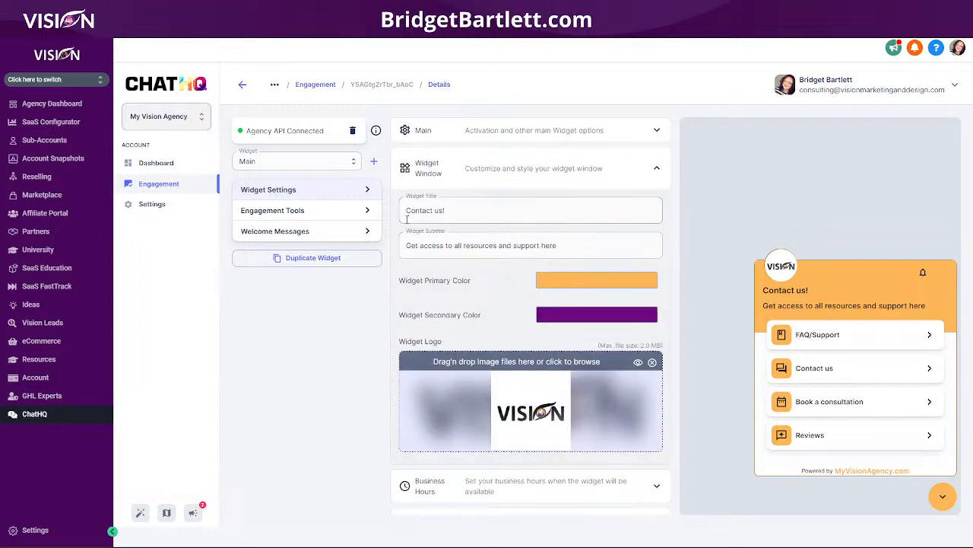
drag(406, 210, 456, 211)
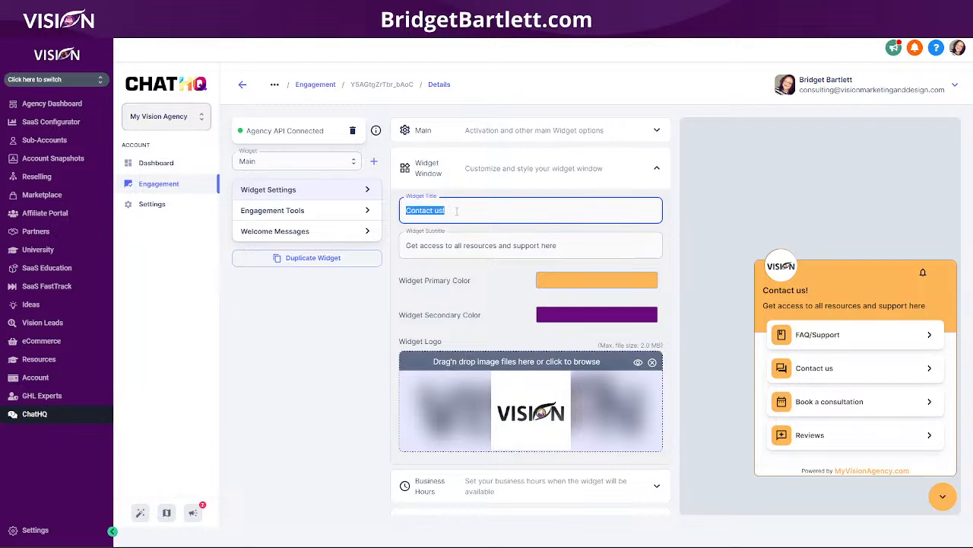
click(398, 249)
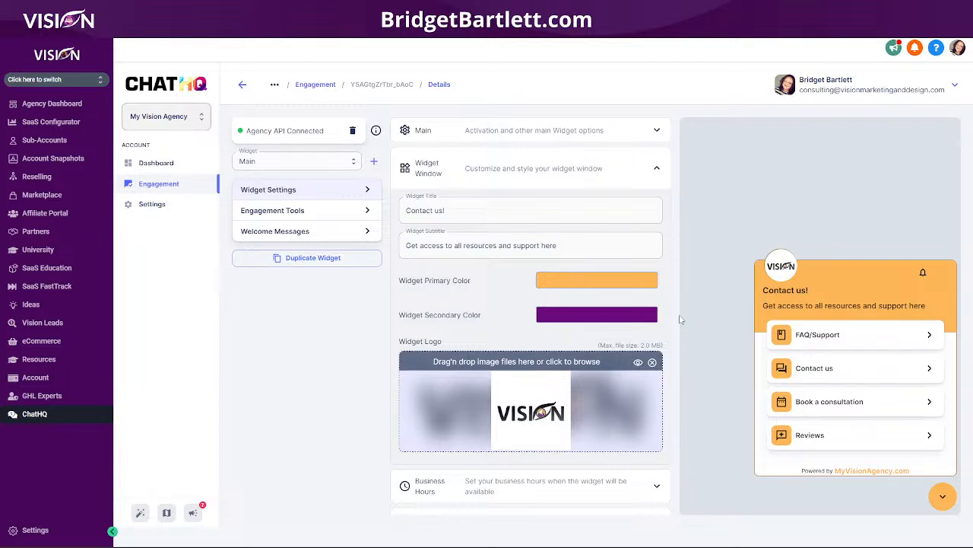
scroll(549, 380, down, 1)
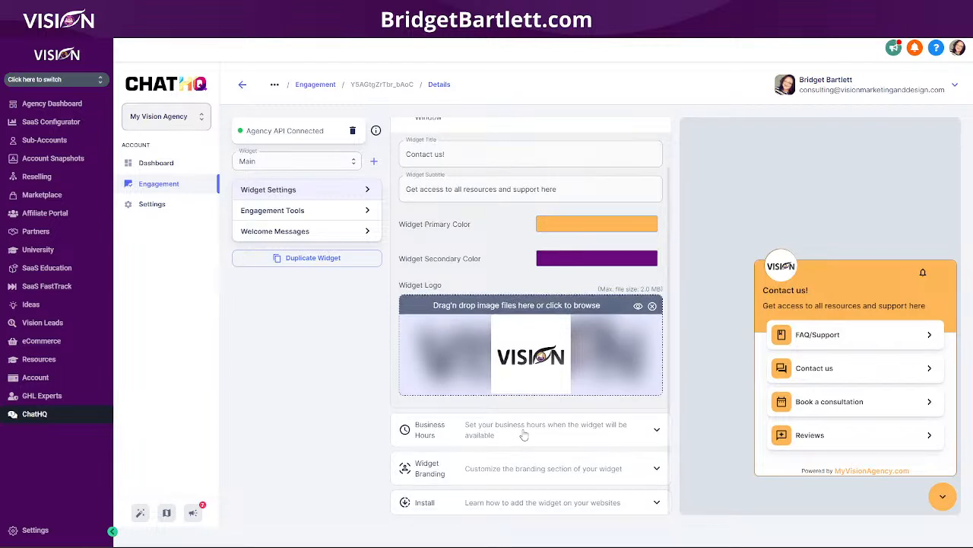
Expand Business Hours, then expand Widget Branding to show the My Vision Agency custom branding.
click(524, 435)
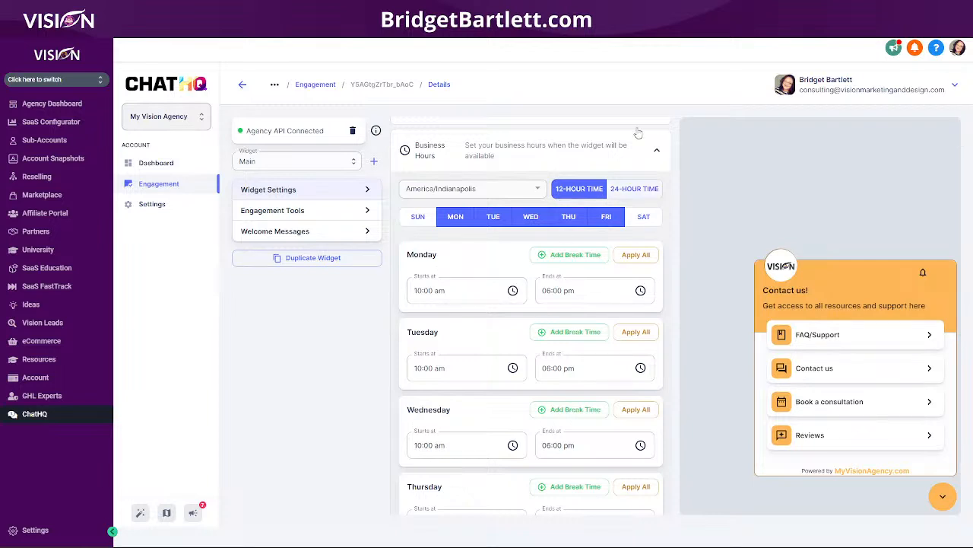
scroll(449, 344, down, 2)
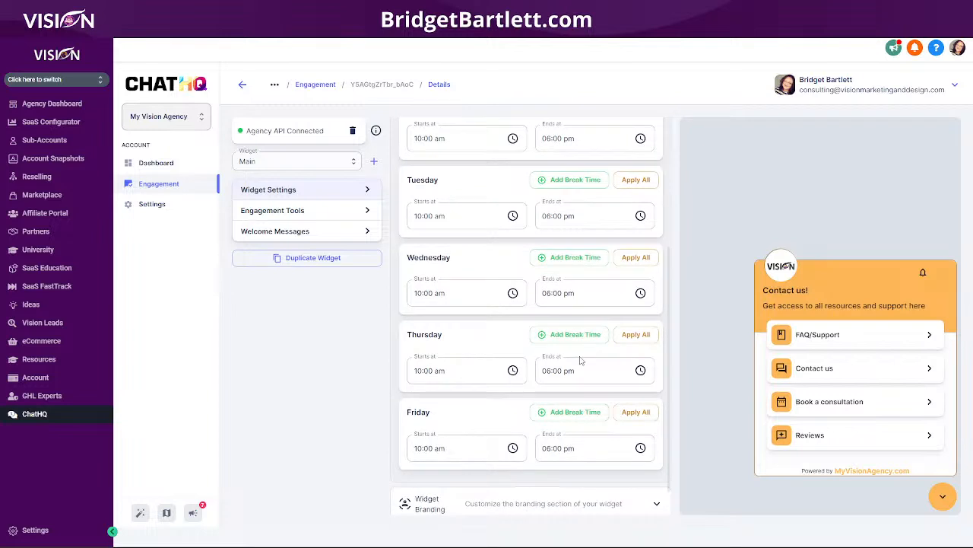
scroll(531, 430, down, 1)
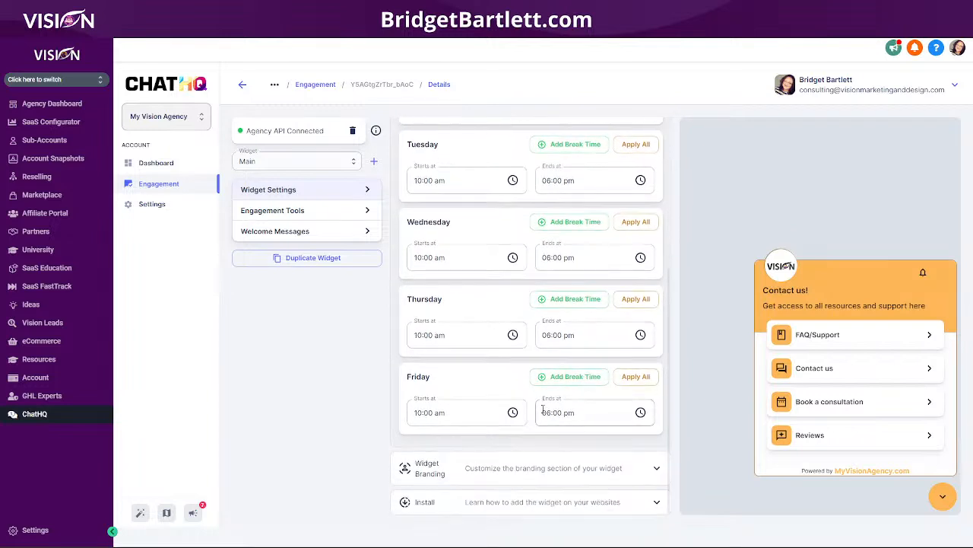
click(542, 471)
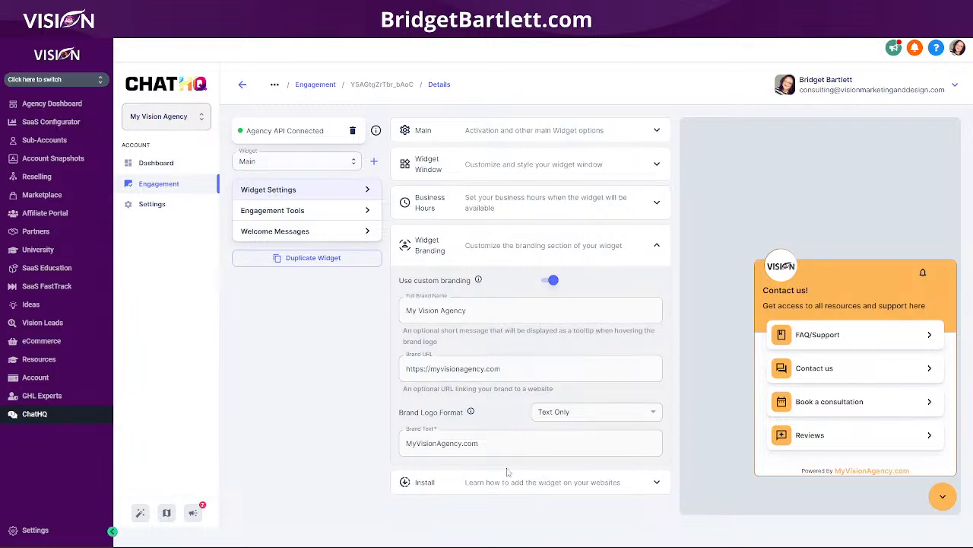
Expand the Install section to view the widget script, then collapse it.
click(531, 482)
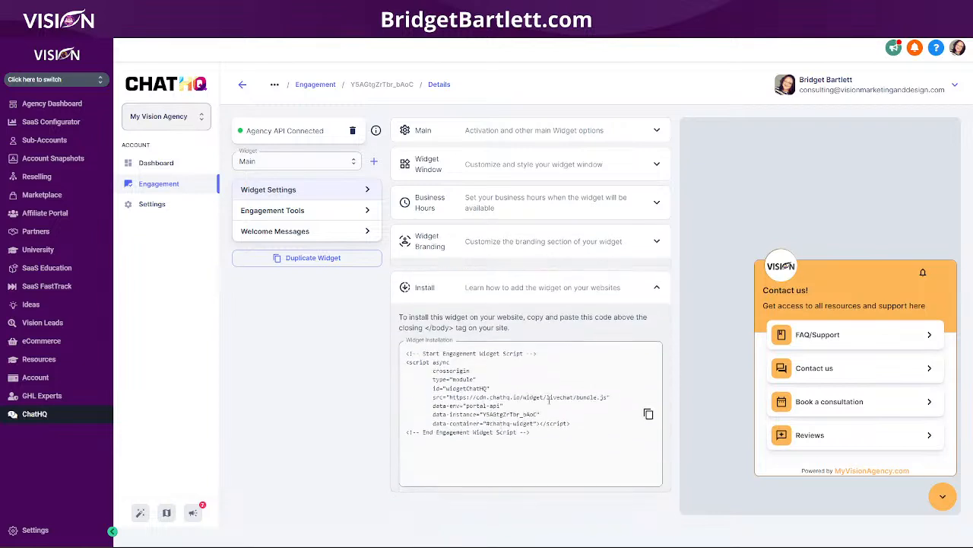
click(523, 278)
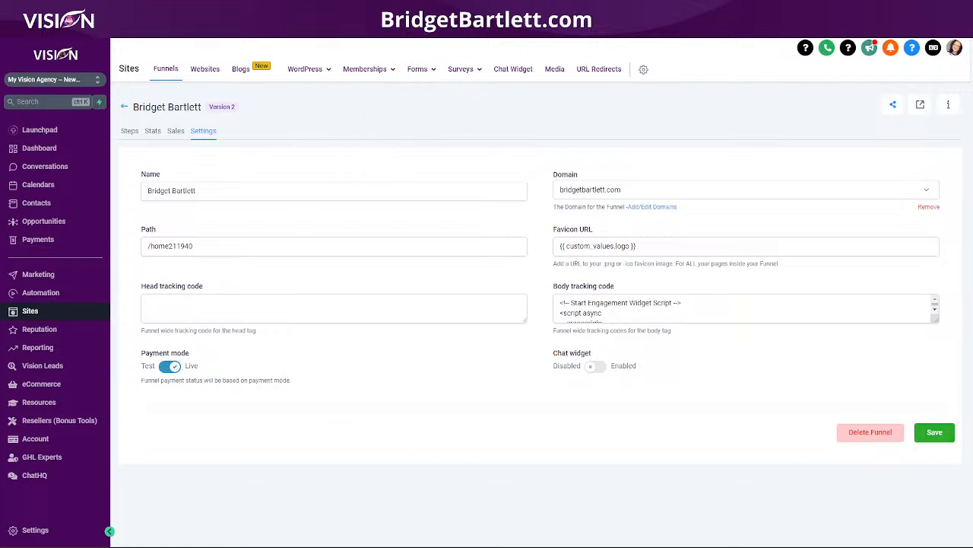
Go to Memberships Settings from the Sites top navigation.
mouse_move(371, 70)
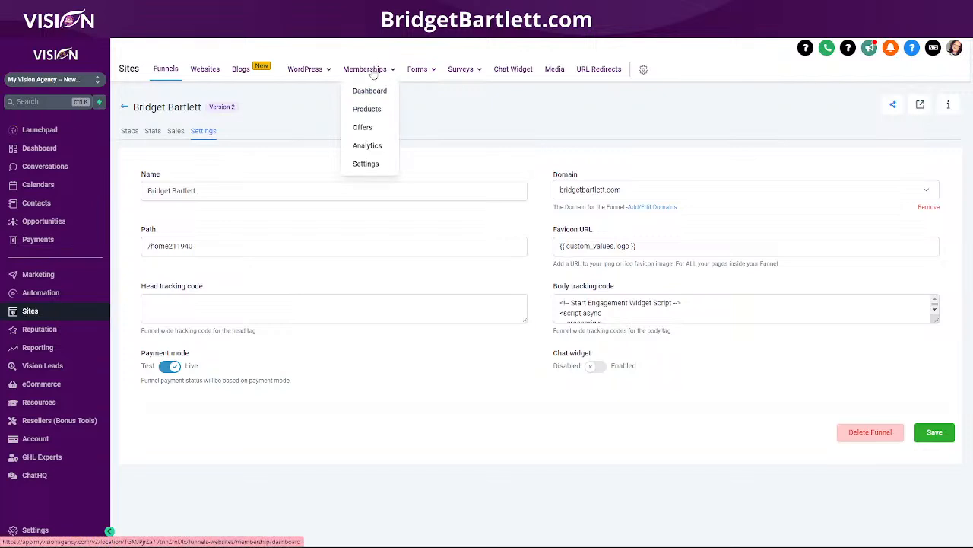
click(366, 163)
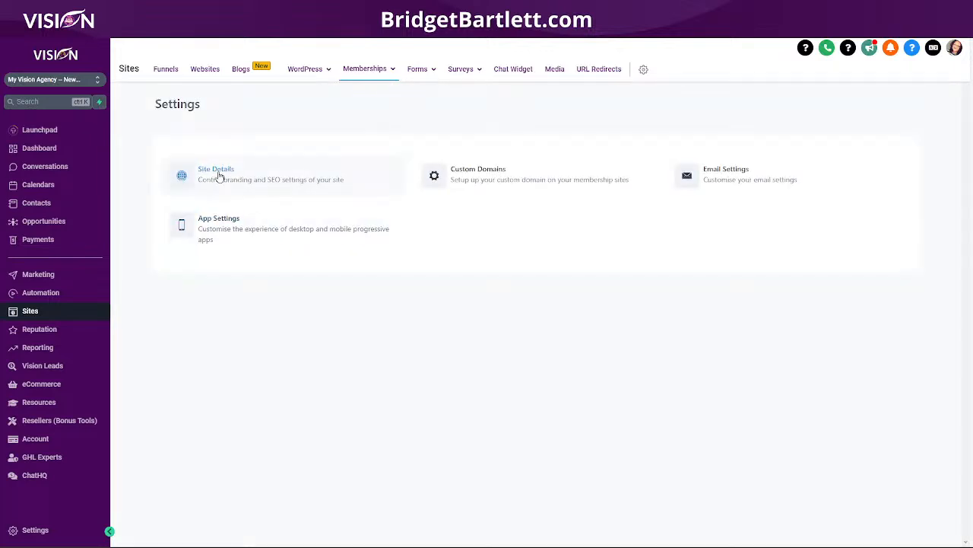
Open Site Details and scroll through the My Vision Agency site info and branding.
click(220, 174)
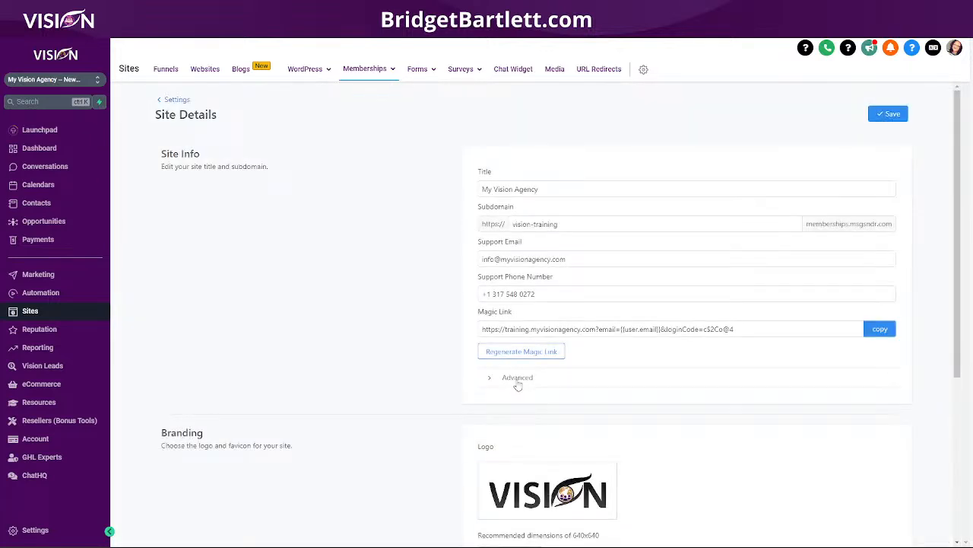
scroll(416, 342, down, 2)
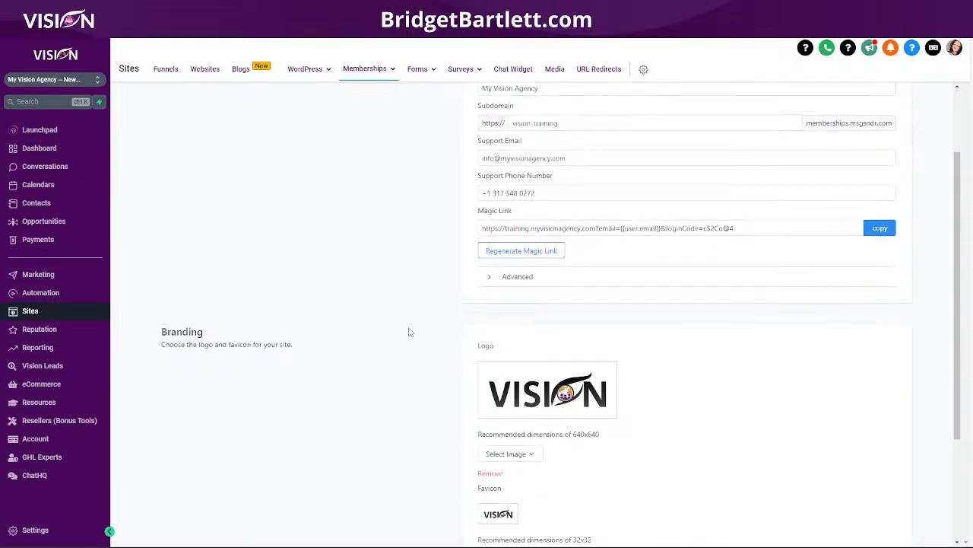
scroll(409, 332, up, 2)
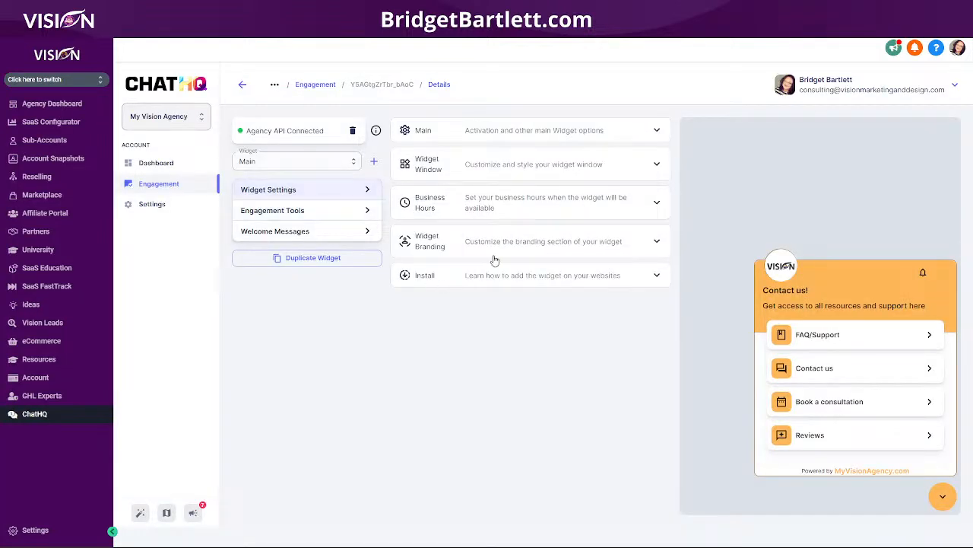
Show the Engagement Tools list, then open FAQ/Support in the live website widget.
click(358, 218)
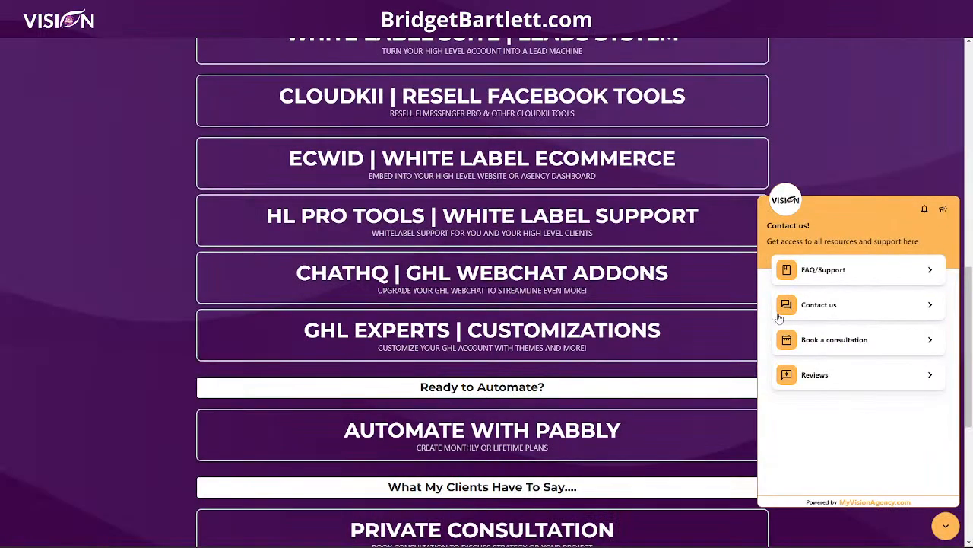
click(860, 272)
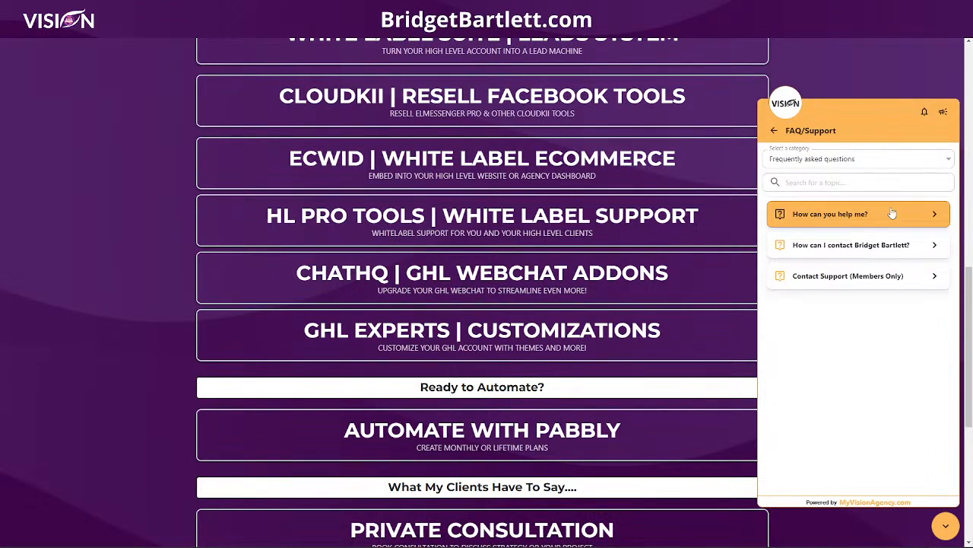
Switch the widget's FAQ category from Frequently asked questions to Training Resources.
click(828, 158)
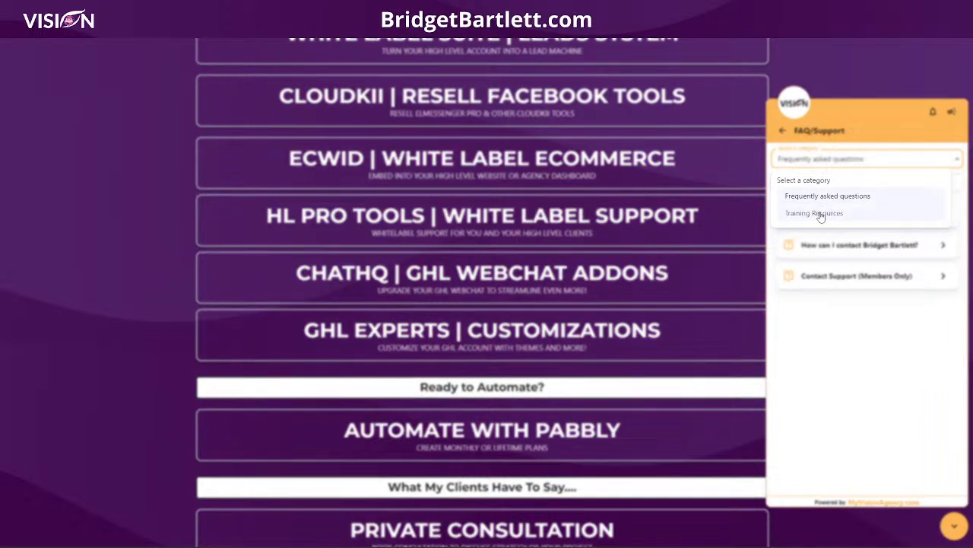
click(840, 129)
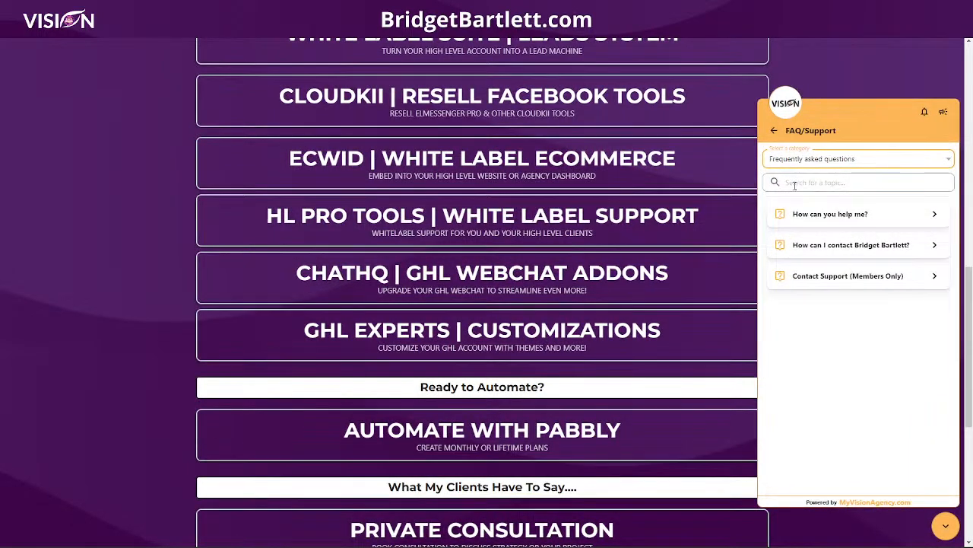
click(853, 159)
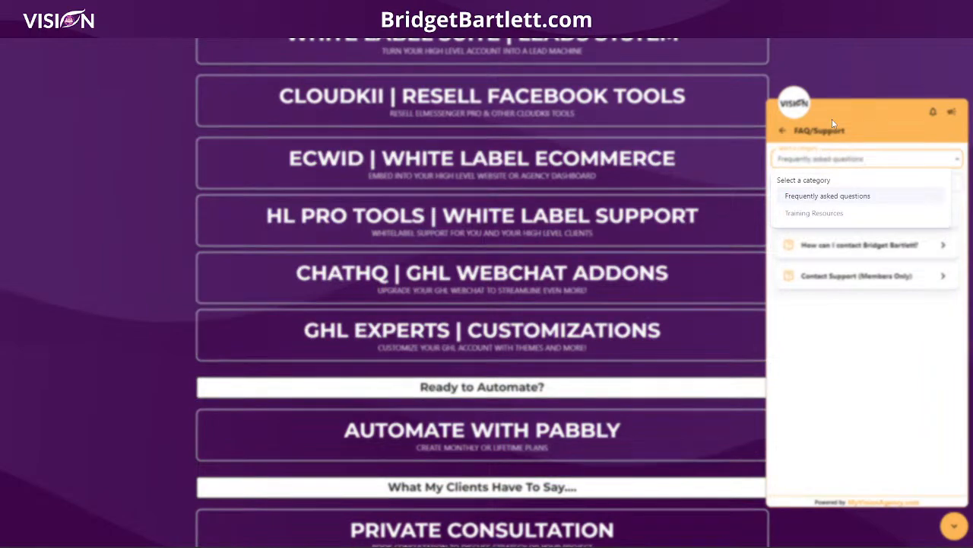
click(825, 195)
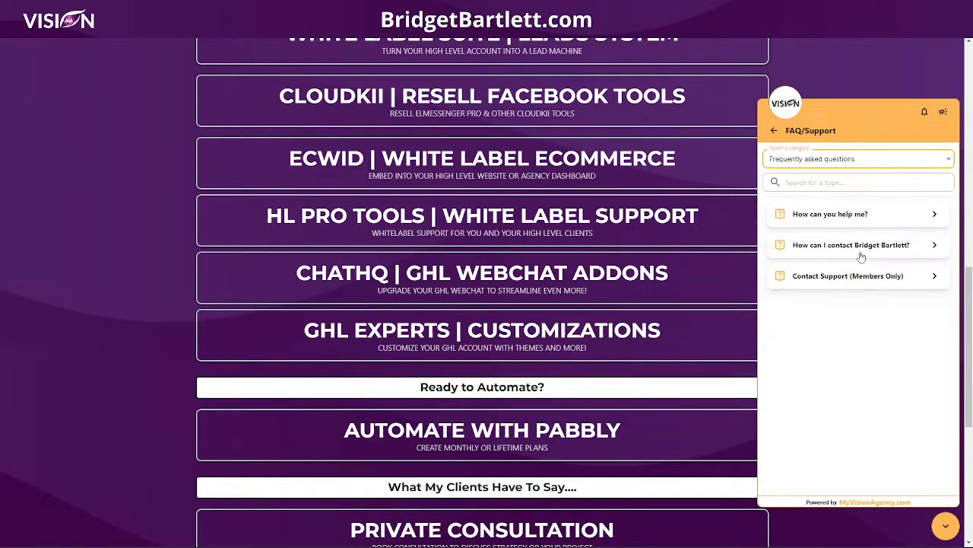
click(817, 162)
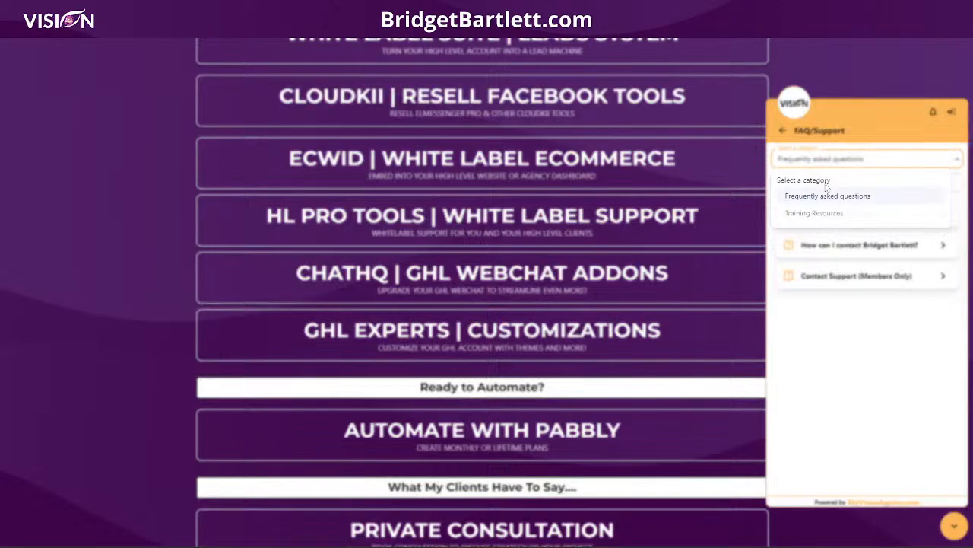
click(815, 213)
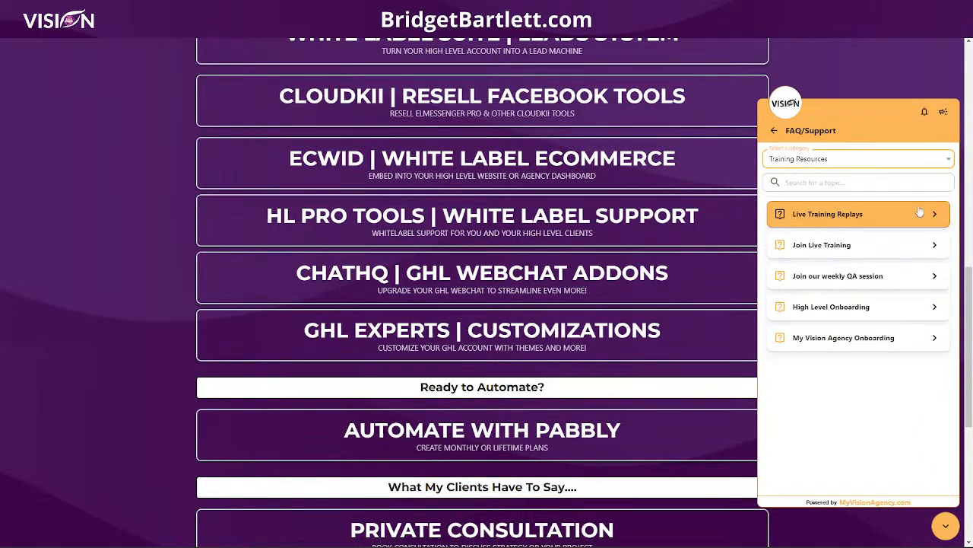
Read the five Training Resources articles, from Live Training Replays to My Vision Agency Onboarding.
click(894, 215)
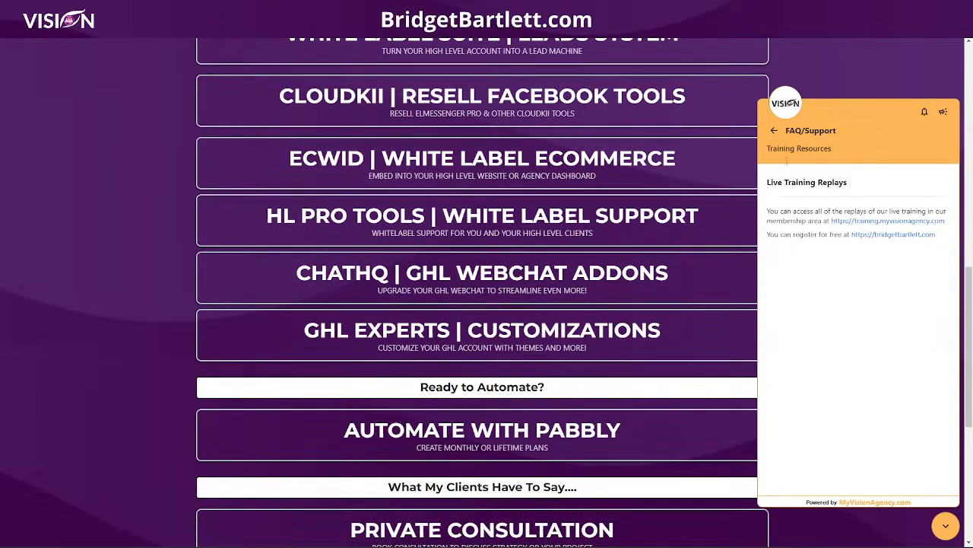
click(775, 131)
click(843, 251)
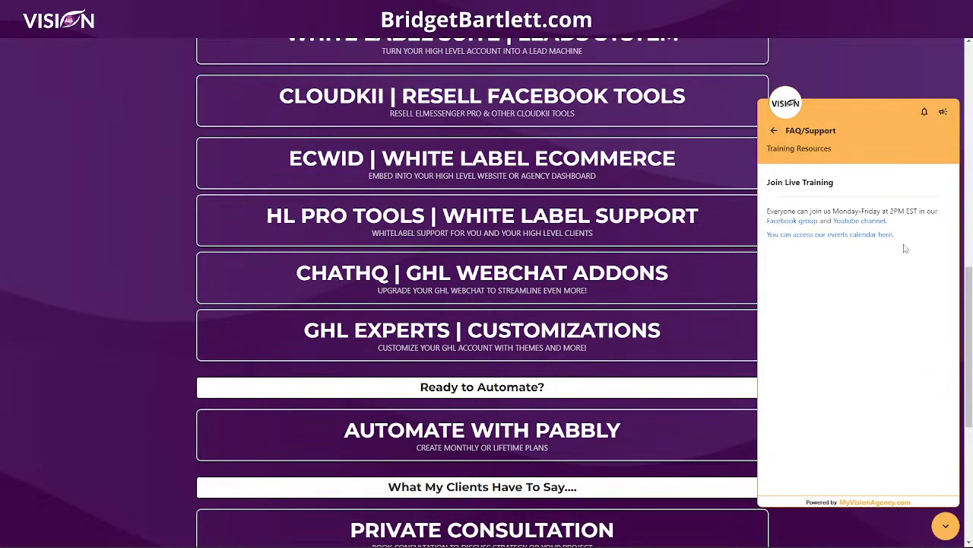
click(774, 130)
click(839, 276)
click(774, 130)
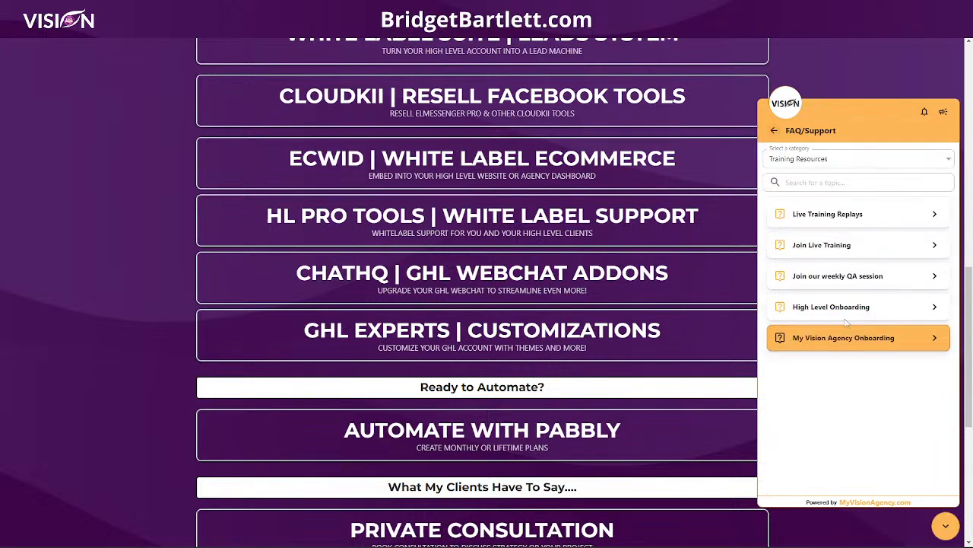
click(852, 306)
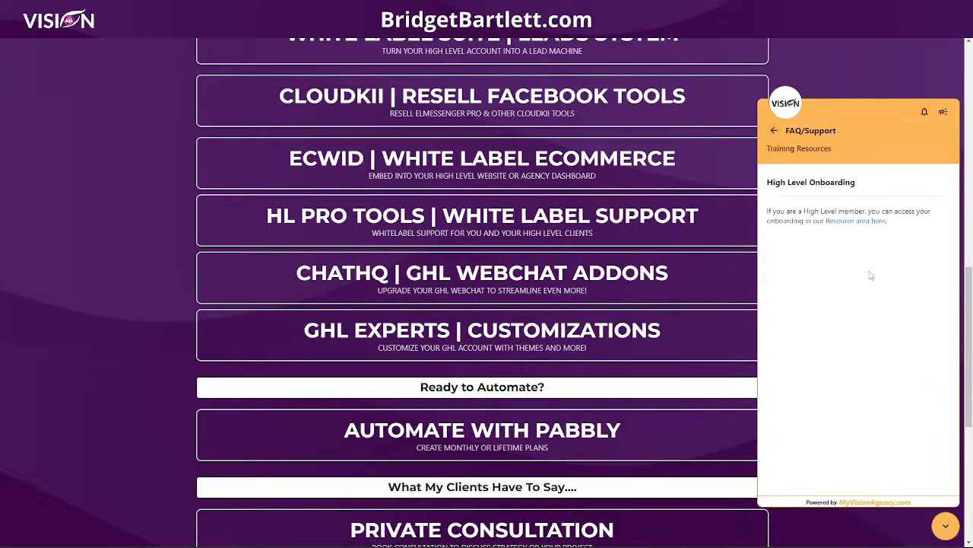
click(775, 130)
click(833, 337)
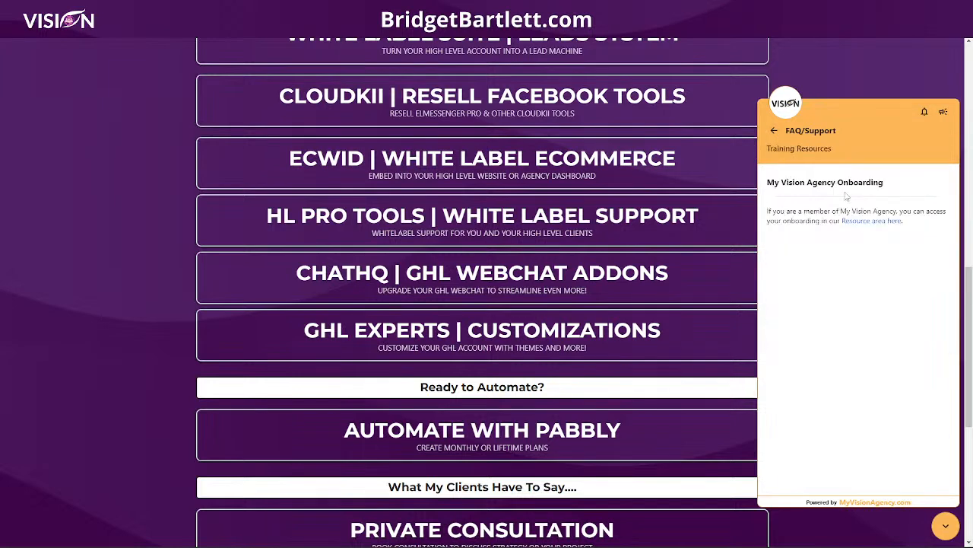
click(775, 133)
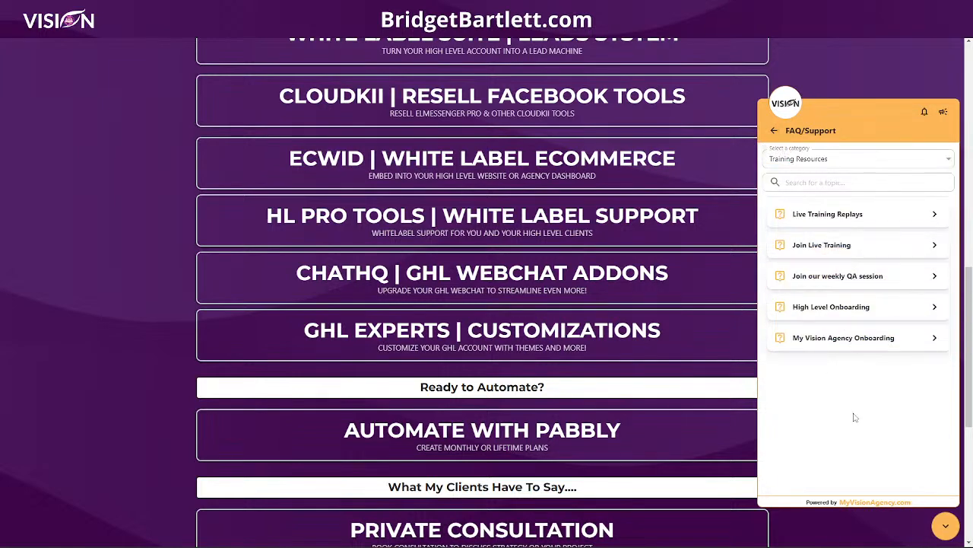
Return to the widget's Contact us! menu and open the Knowledge Library tool settings.
click(796, 159)
click(778, 132)
click(776, 132)
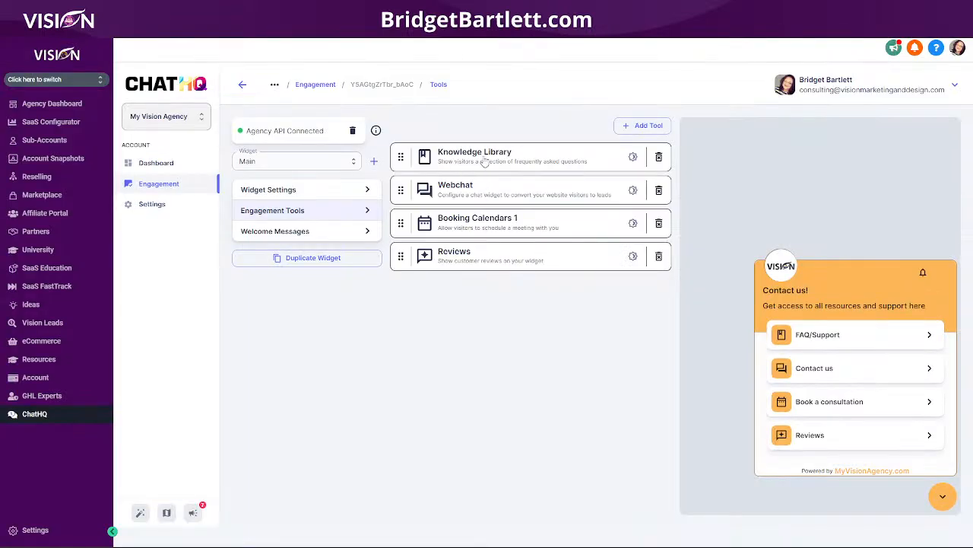
click(483, 160)
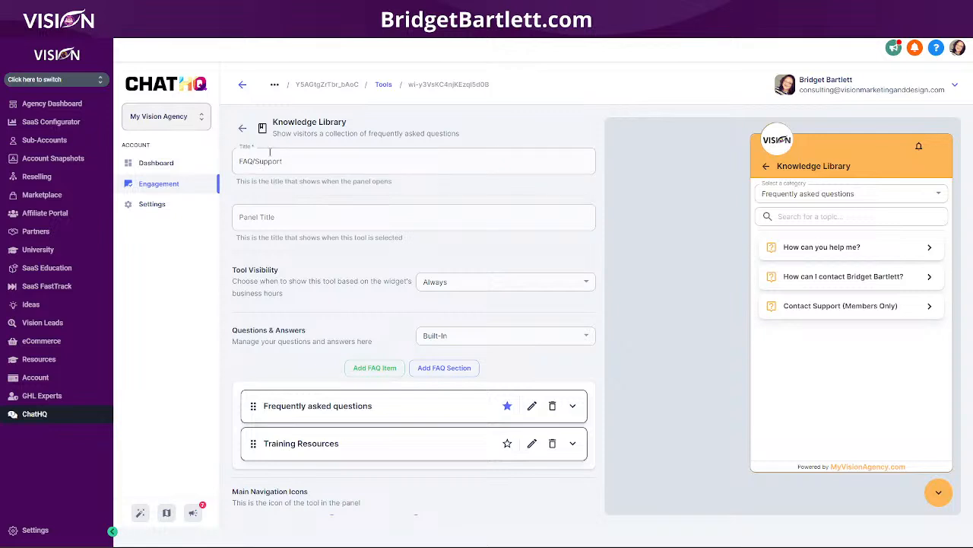
Set the Knowledge Library panel title to FAQ/Support by copying and pasting it.
click(256, 213)
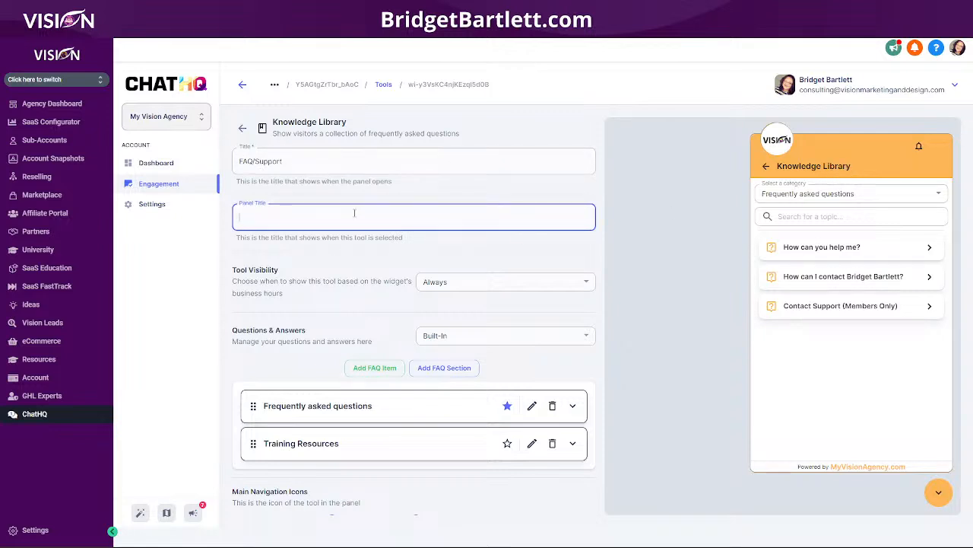
drag(304, 168, 234, 169)
key(ctrl+c)
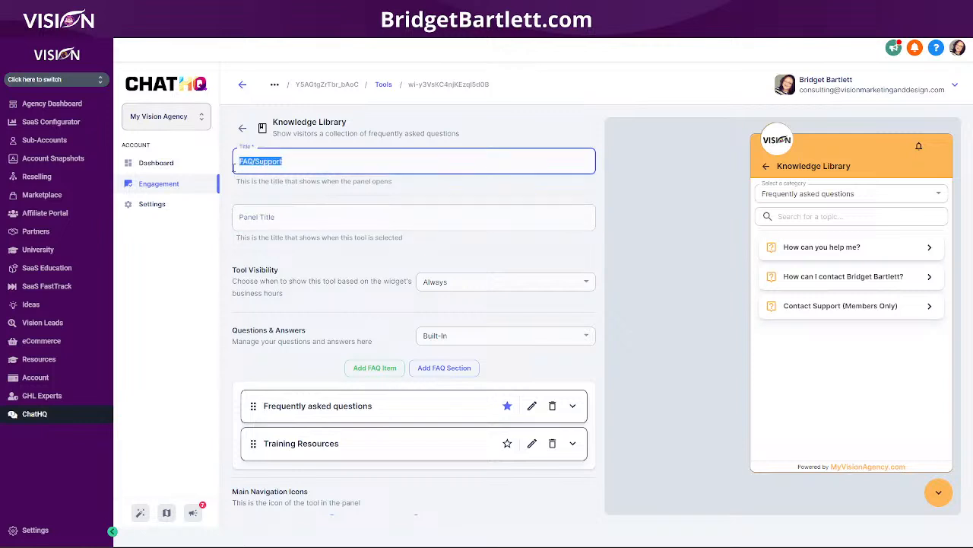
click(304, 221)
key(ctrl+v)
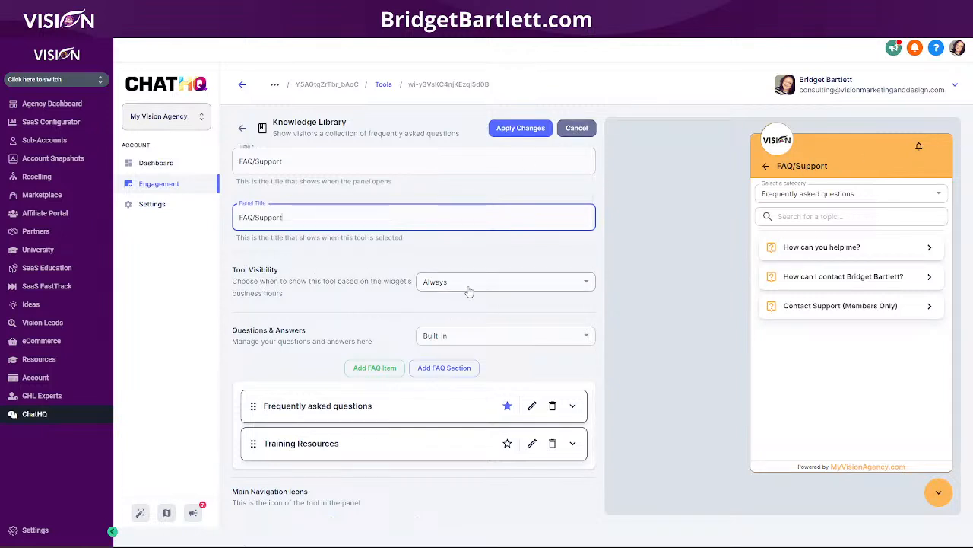
Keep the Questions & Answers source as Built-In and start a new FAQ section.
scroll(375, 312, down, 1)
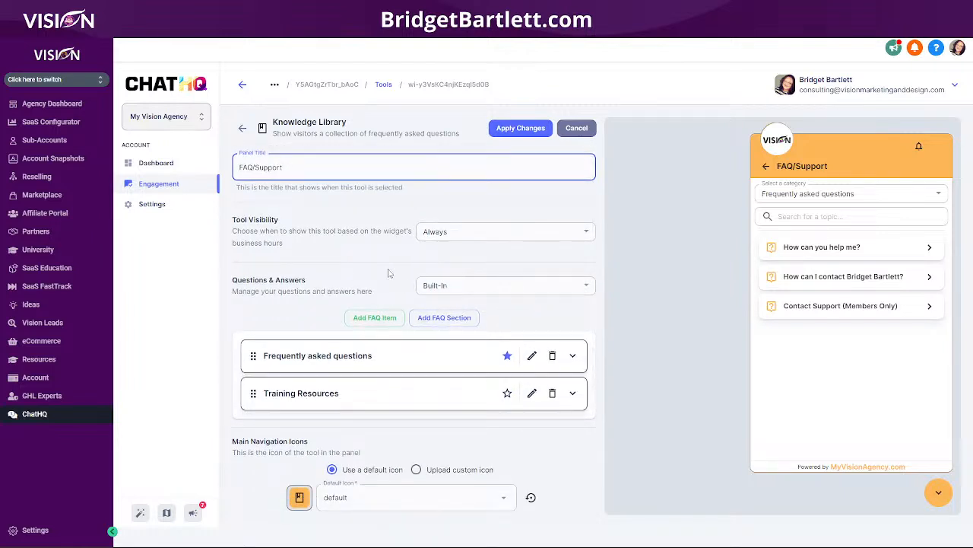
click(470, 283)
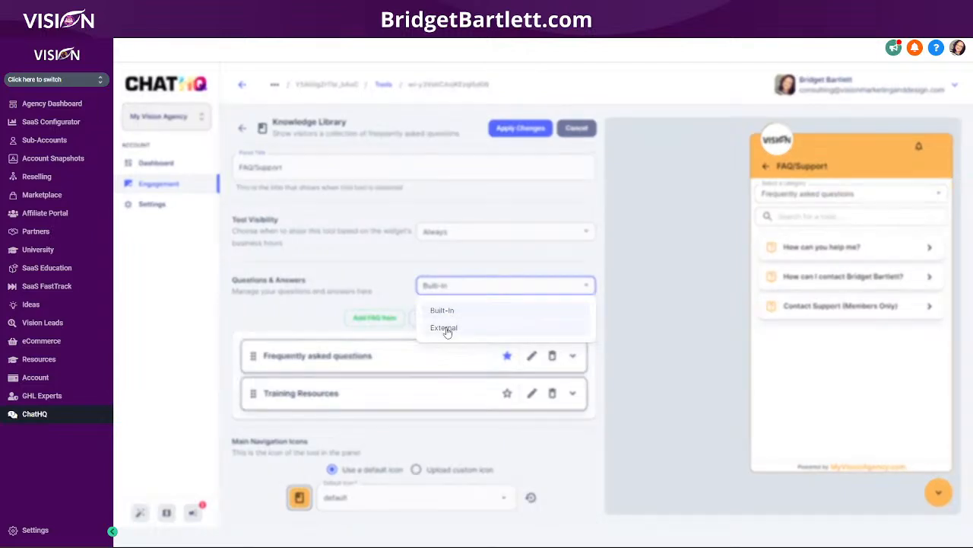
click(403, 248)
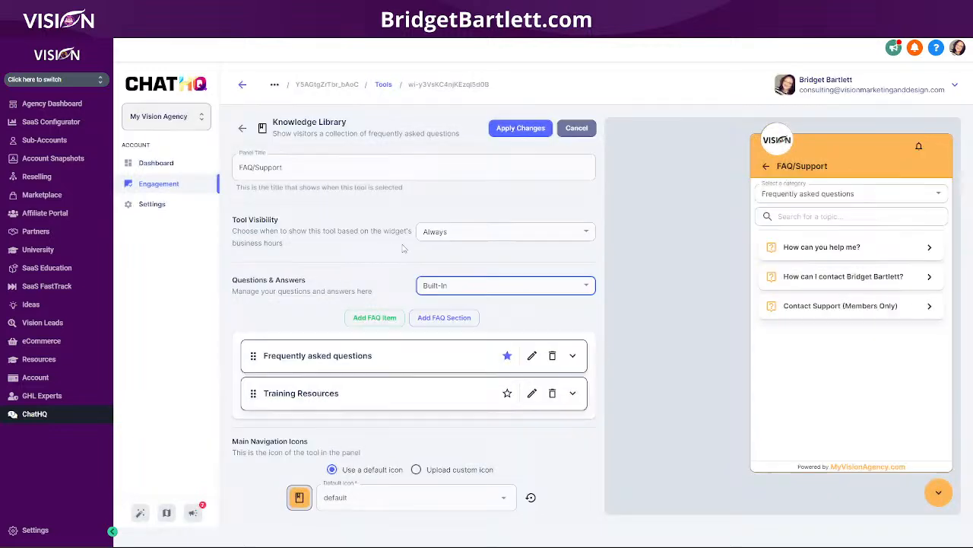
click(445, 319)
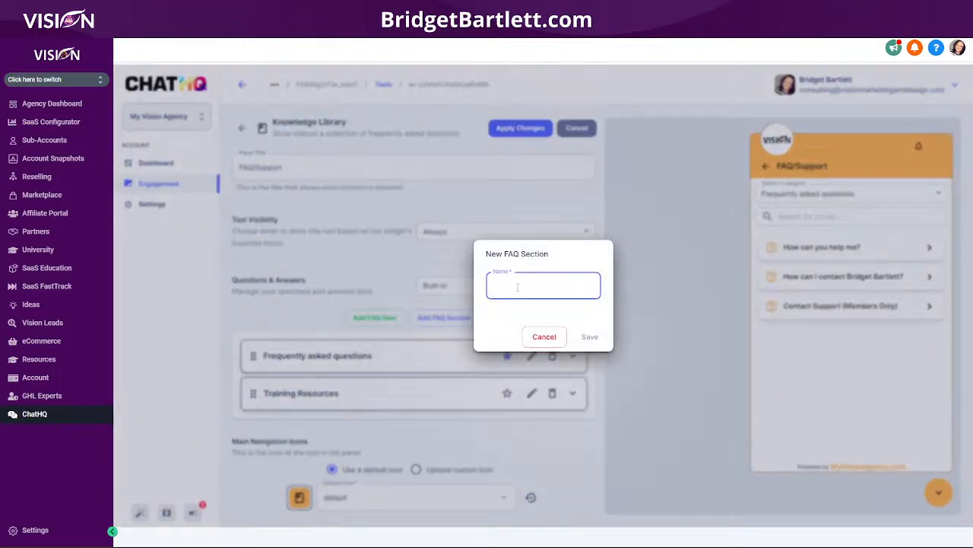
Create a 'test' FAQ section and start a new FAQ question assigned to it.
text(test)
click(589, 337)
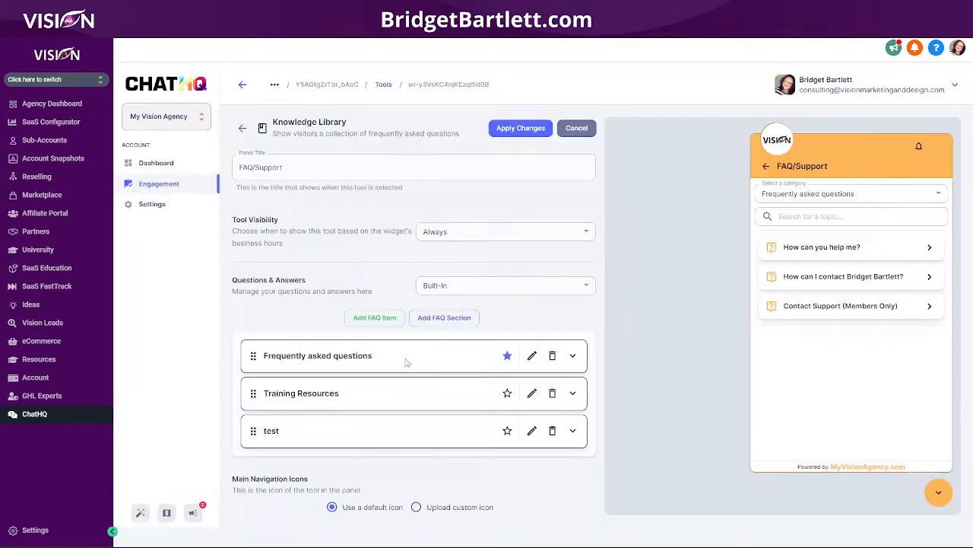
click(377, 320)
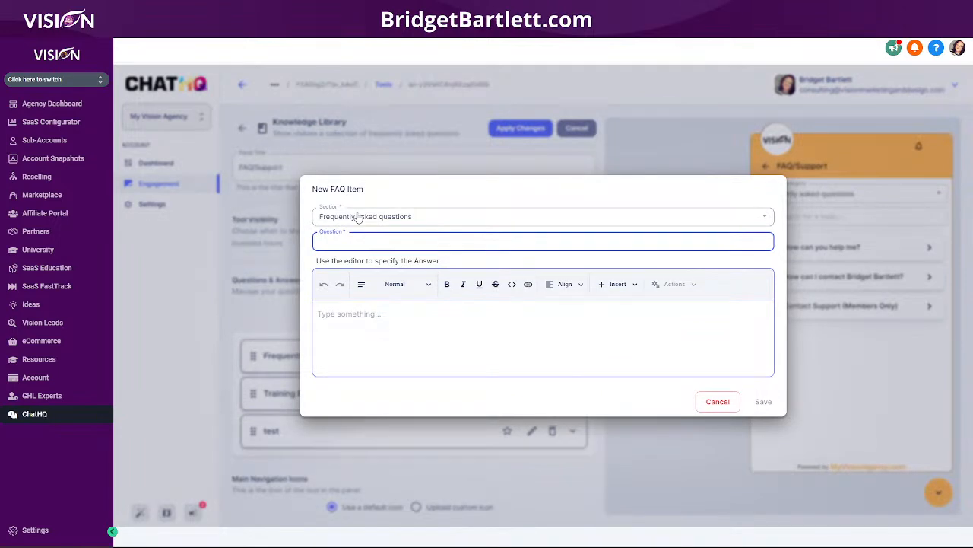
click(359, 216)
click(334, 270)
Begin the question text, look at the answer's video options, then discard the new FAQ item.
click(355, 233)
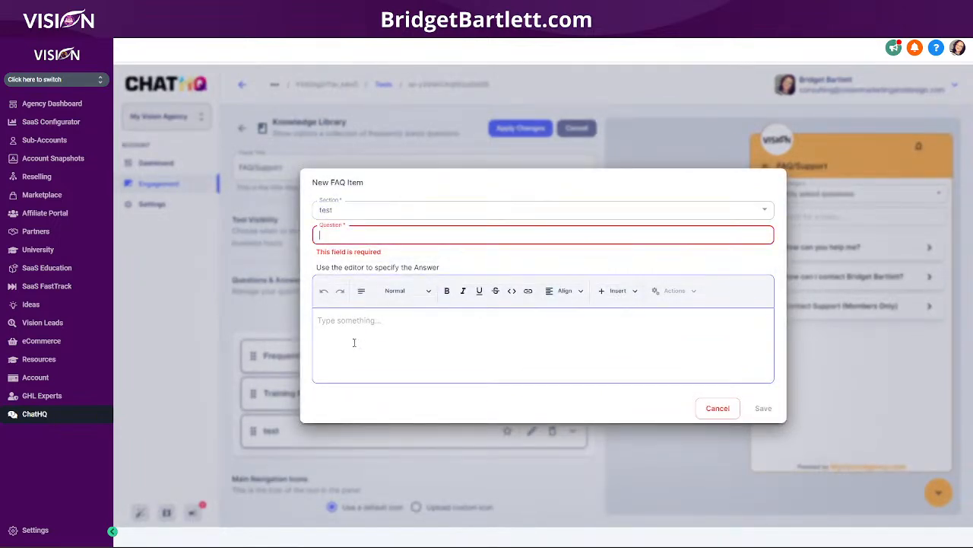
click(622, 294)
click(625, 292)
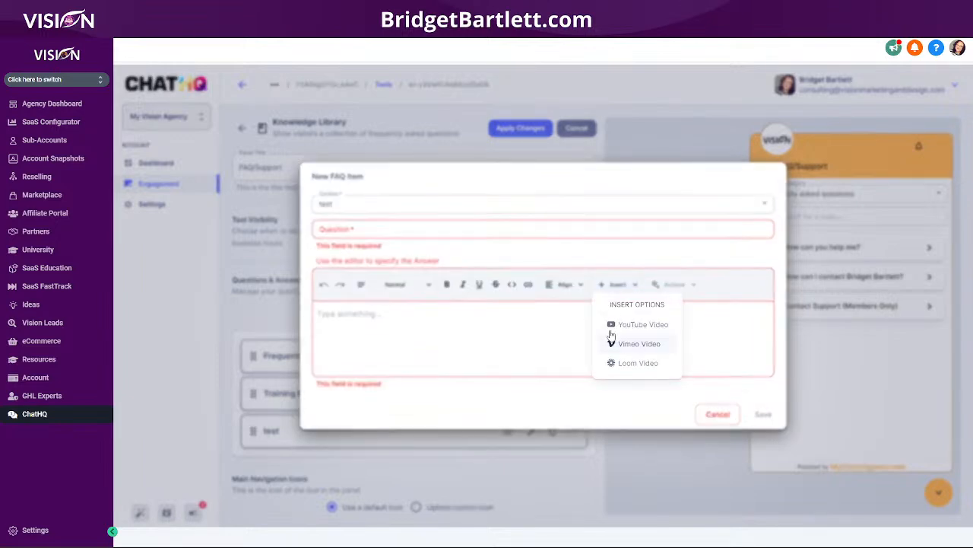
click(501, 324)
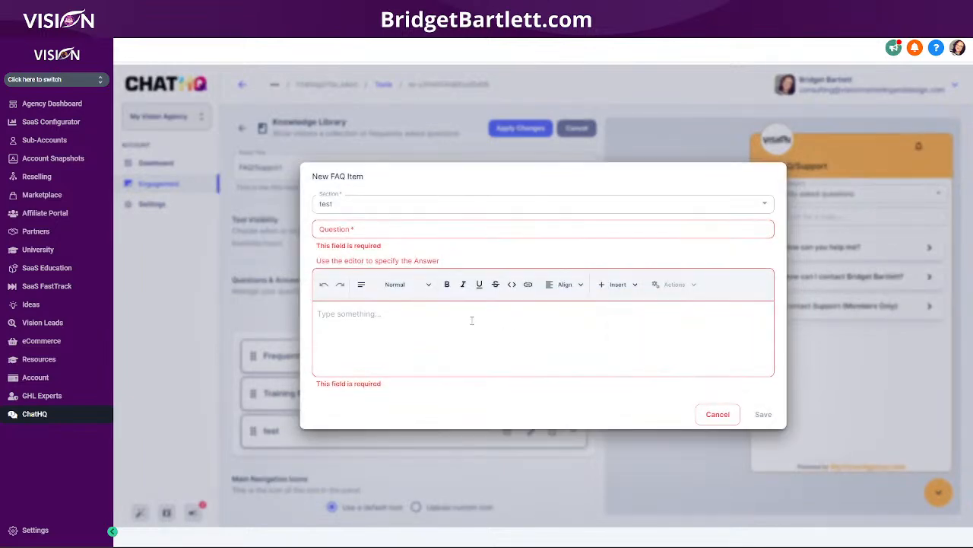
click(715, 415)
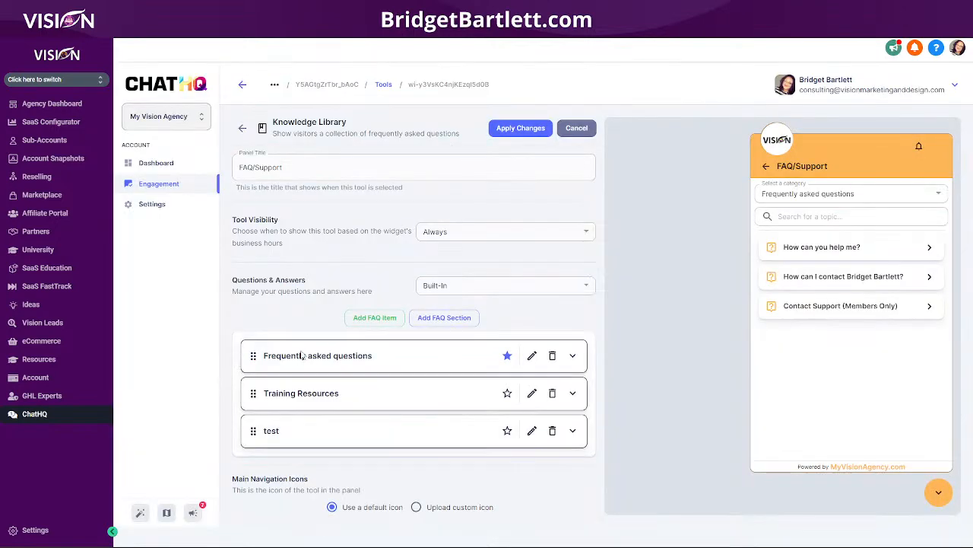
Delete the test section, review Frequently asked questions, and exit the Knowledge Library without saving.
click(553, 430)
click(633, 320)
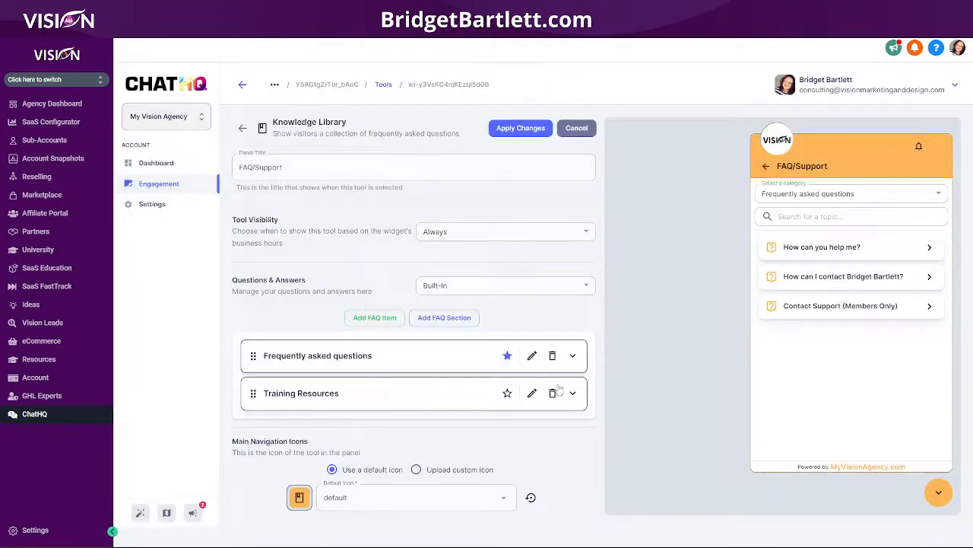
click(573, 355)
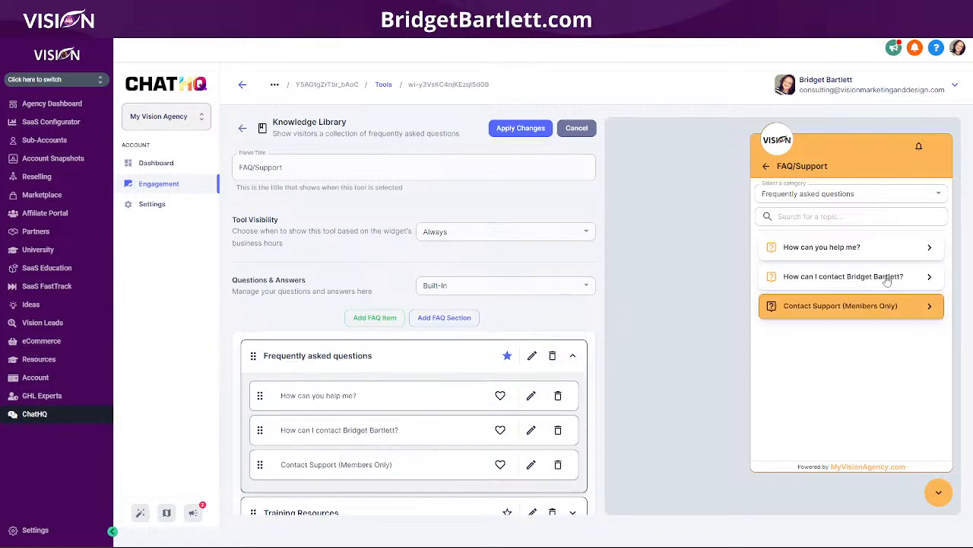
scroll(396, 430, down, 1)
scroll(396, 430, down, 3)
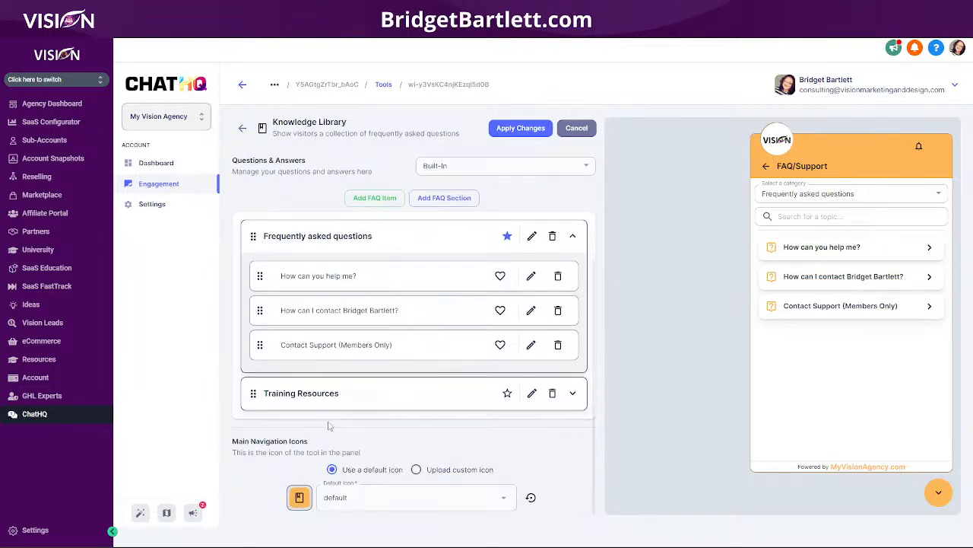
scroll(585, 207, up, 1)
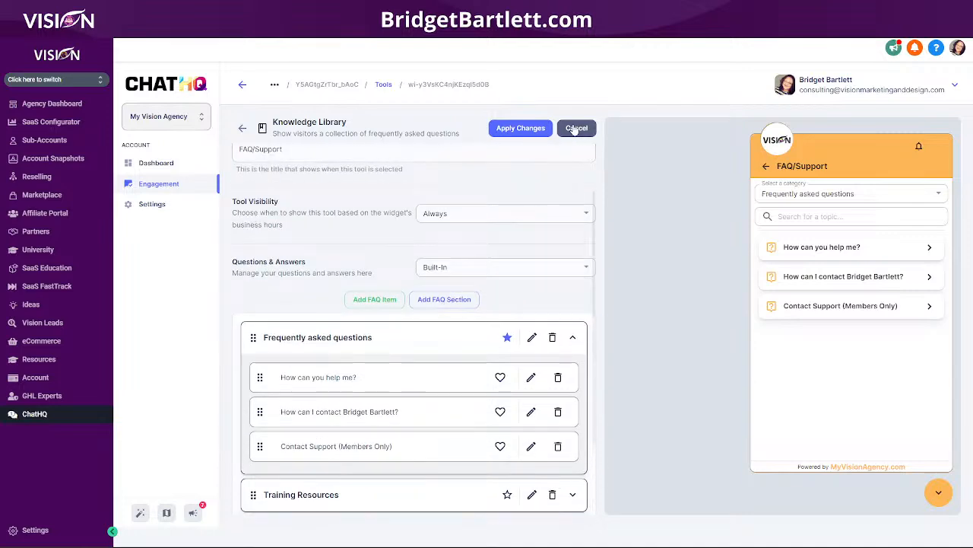
click(576, 128)
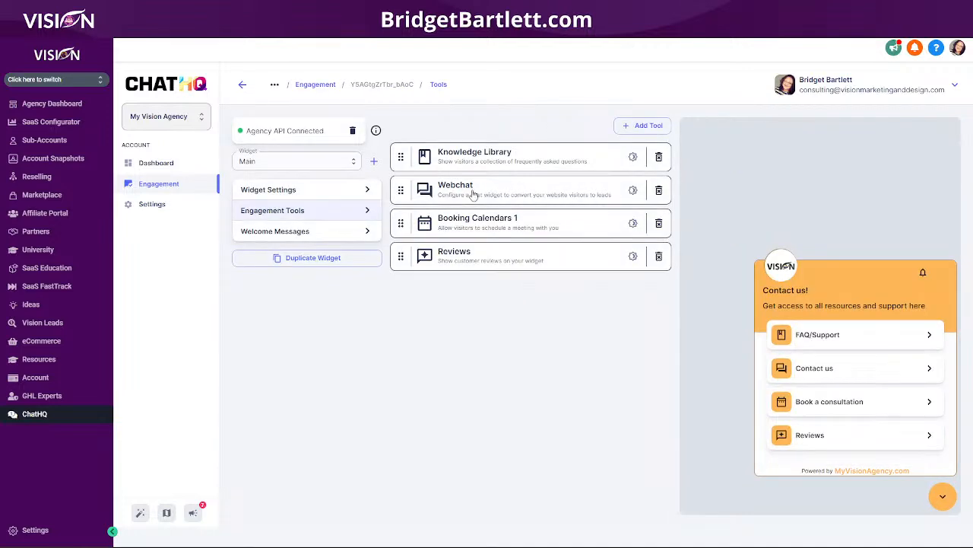
click(492, 191)
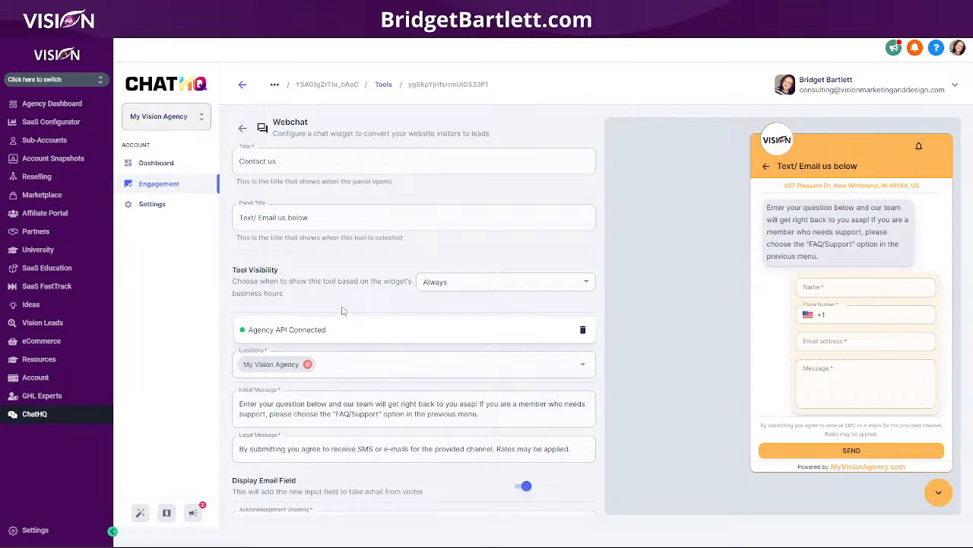
scroll(438, 350, down, 2)
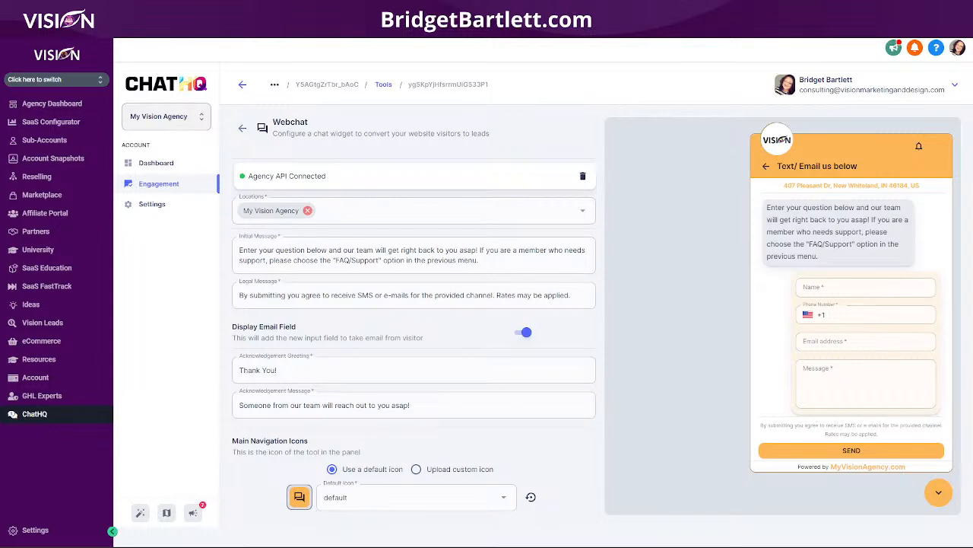
scroll(341, 335, up, 5)
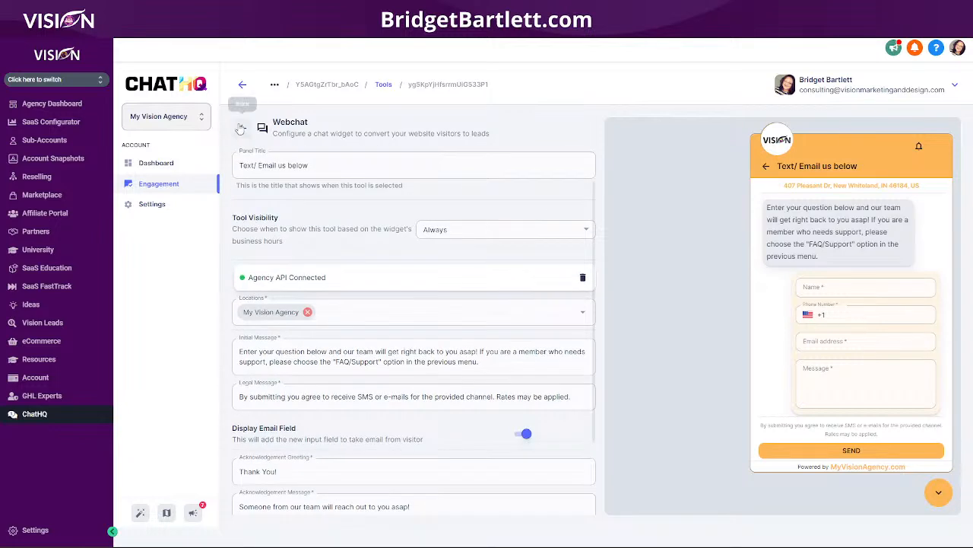
click(241, 128)
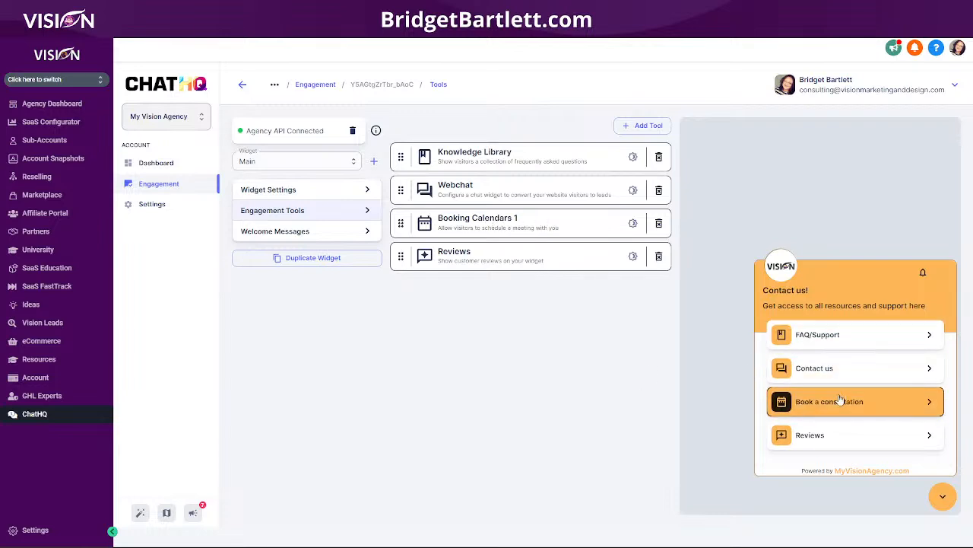
Look over the Booking Calendars settings, then open the Reviews tool settings.
click(502, 228)
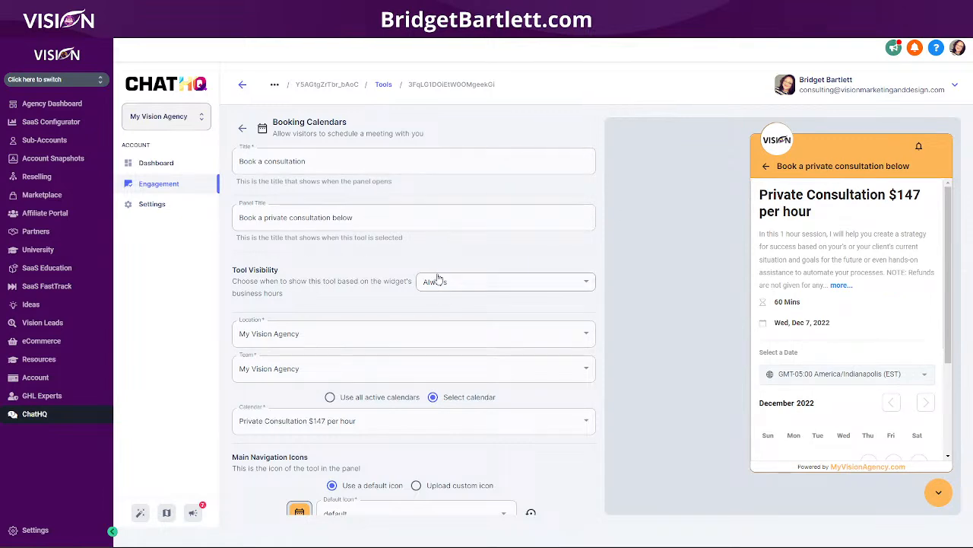
scroll(322, 344, down, 1)
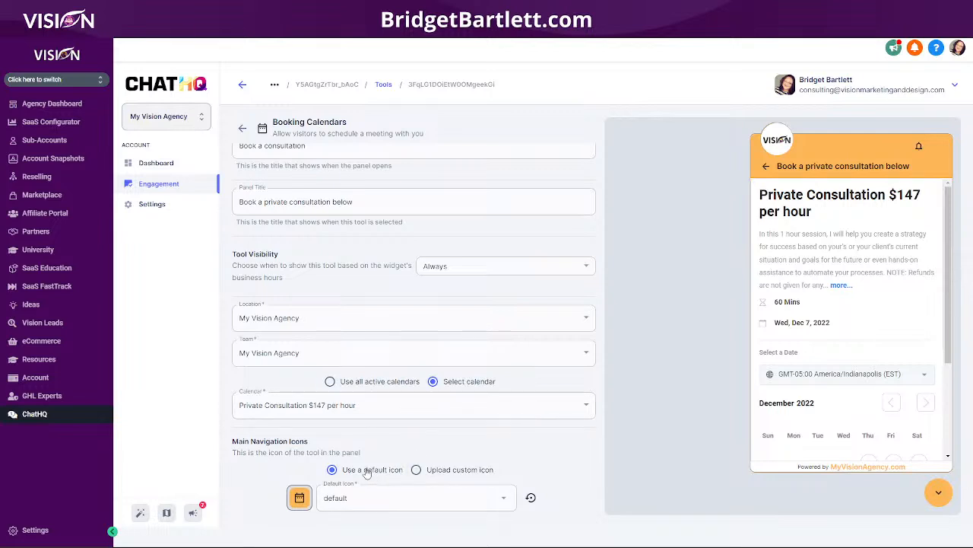
click(241, 128)
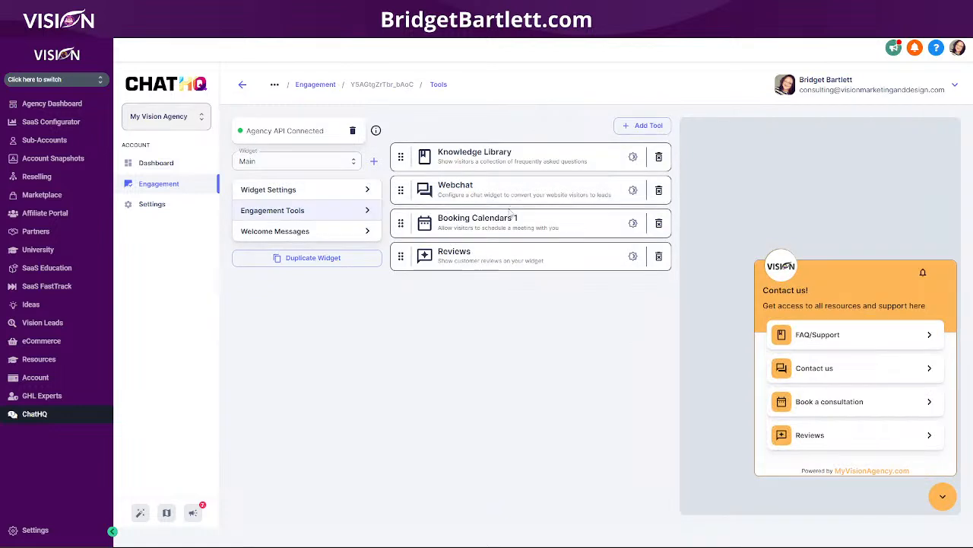
click(487, 259)
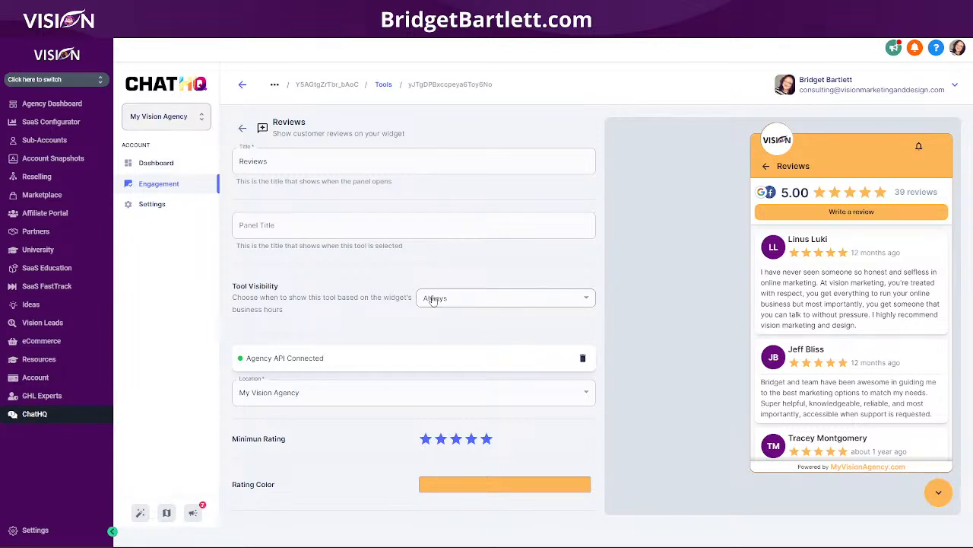
scroll(350, 348, down, 1)
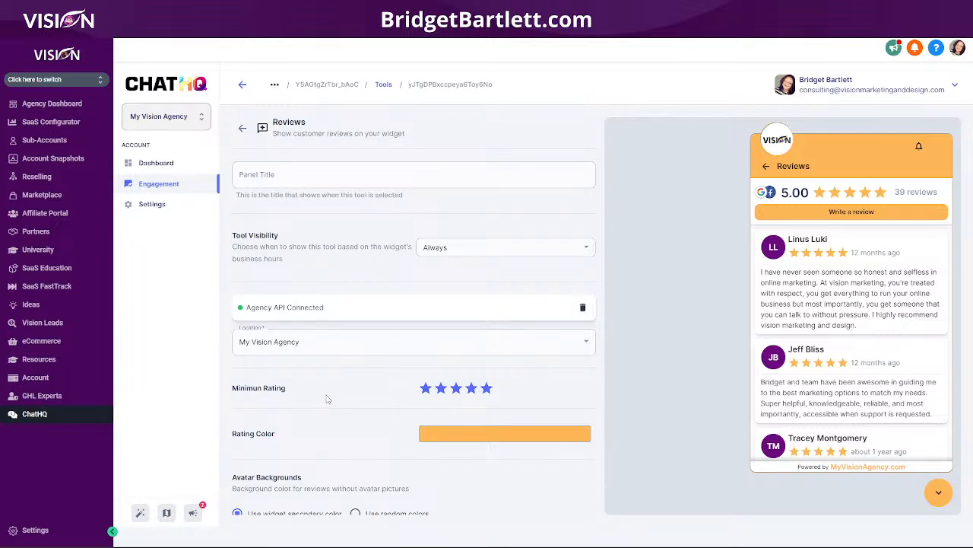
scroll(305, 351, down, 2)
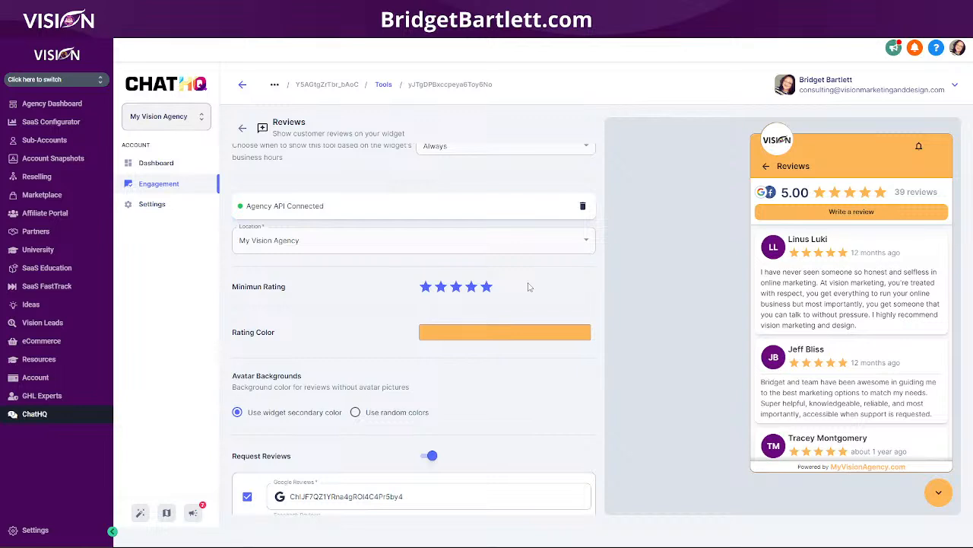
scroll(530, 286, up, 2)
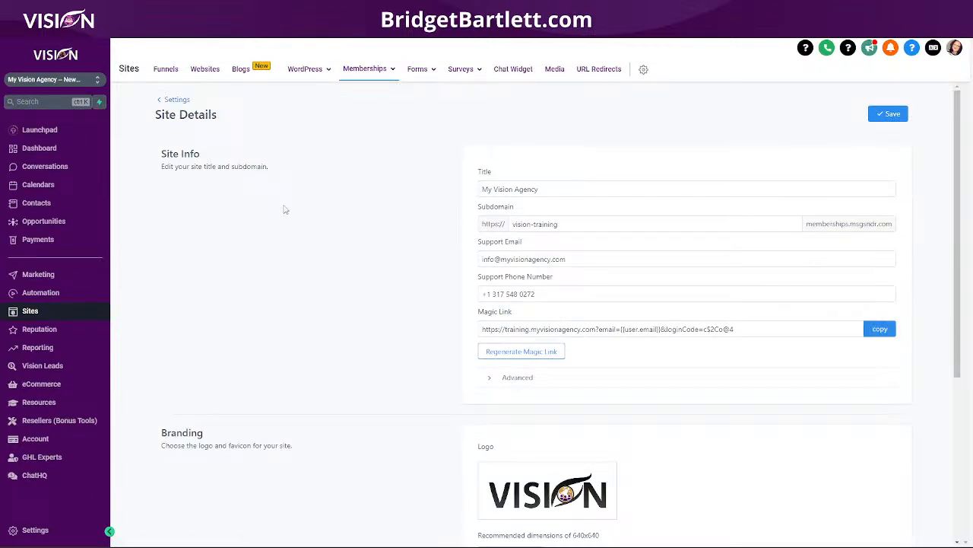
click(42, 79)
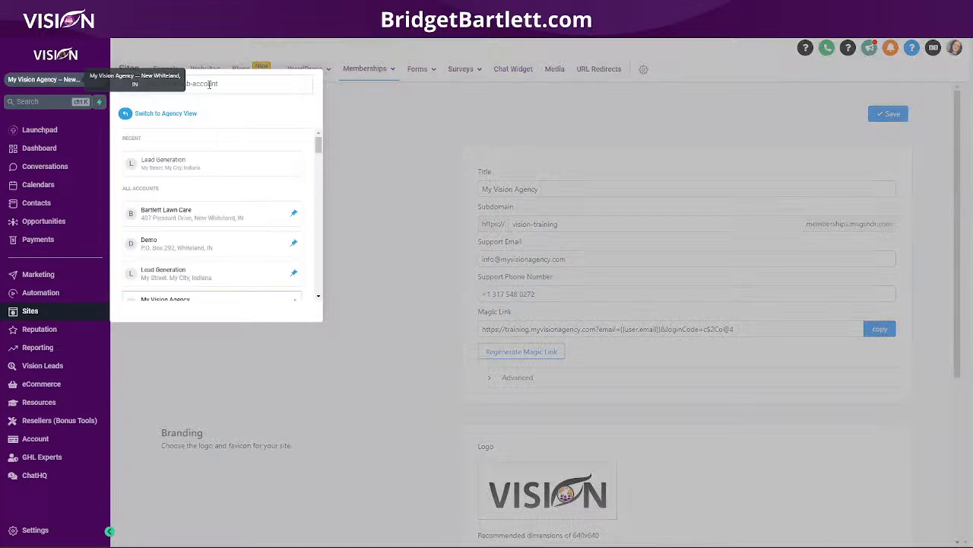
click(172, 245)
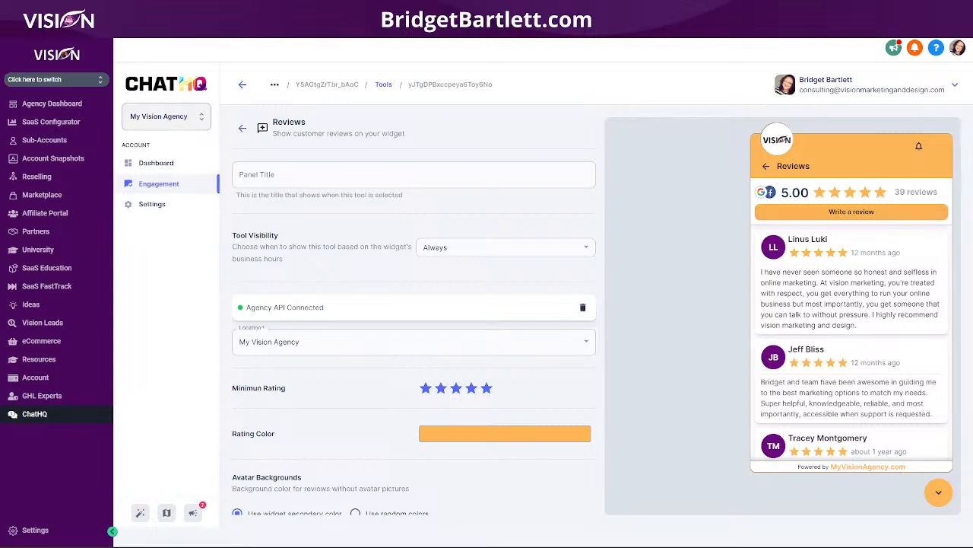
drag(972, 145, 578, 74)
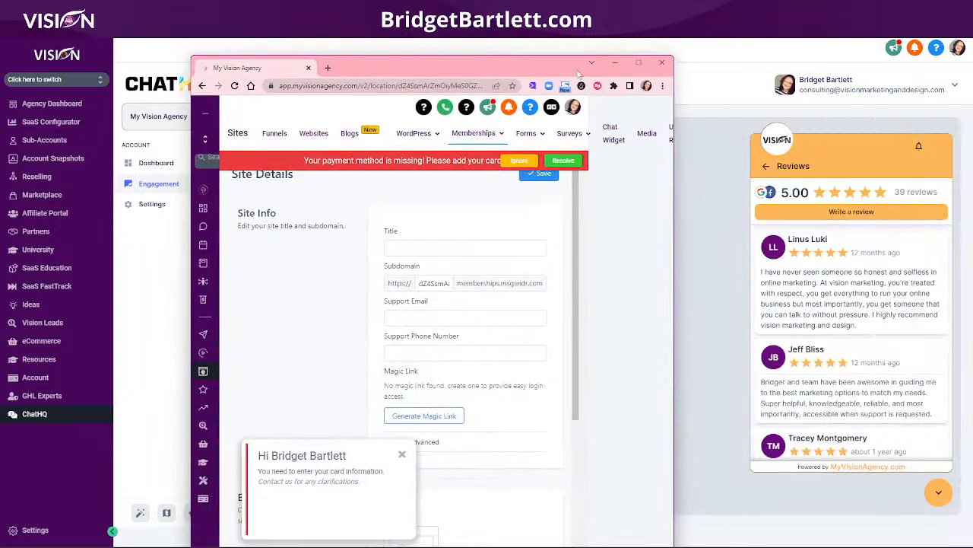
click(639, 62)
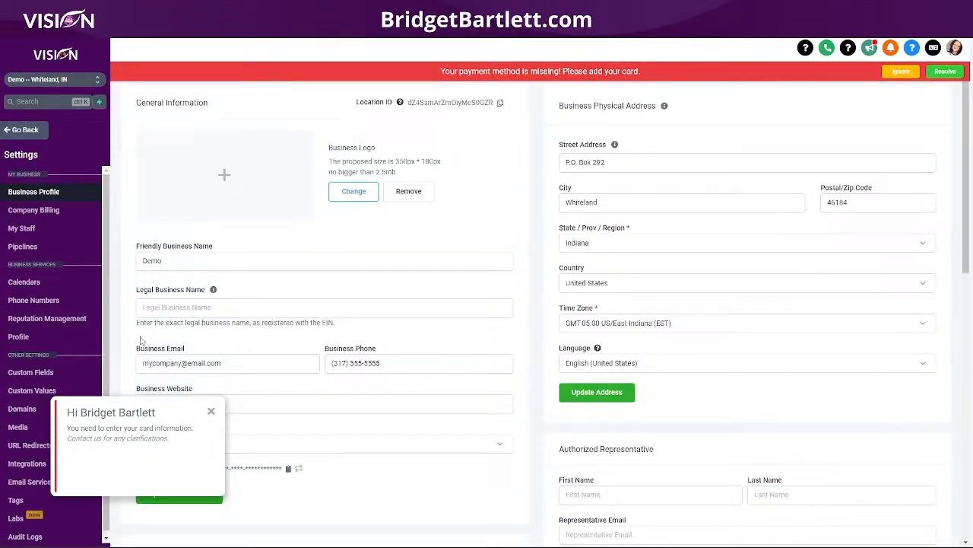
click(61, 318)
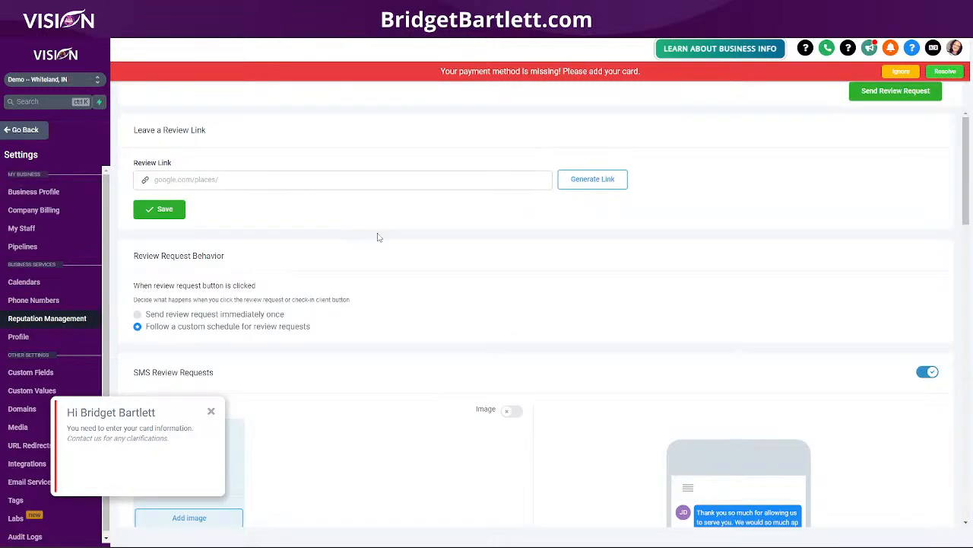
click(210, 412)
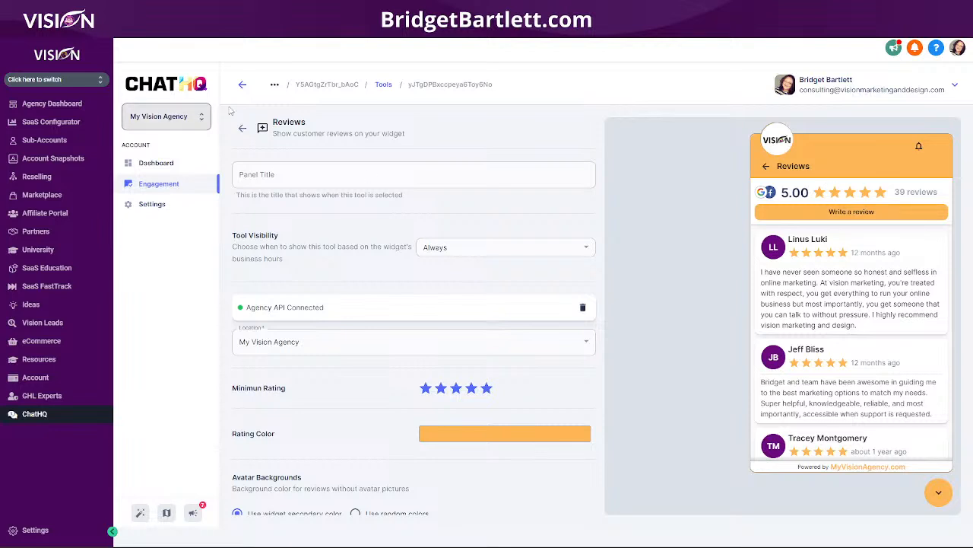
Go from the tools list to Welcome Messages and open Welcome Message #1 in the editor.
click(242, 128)
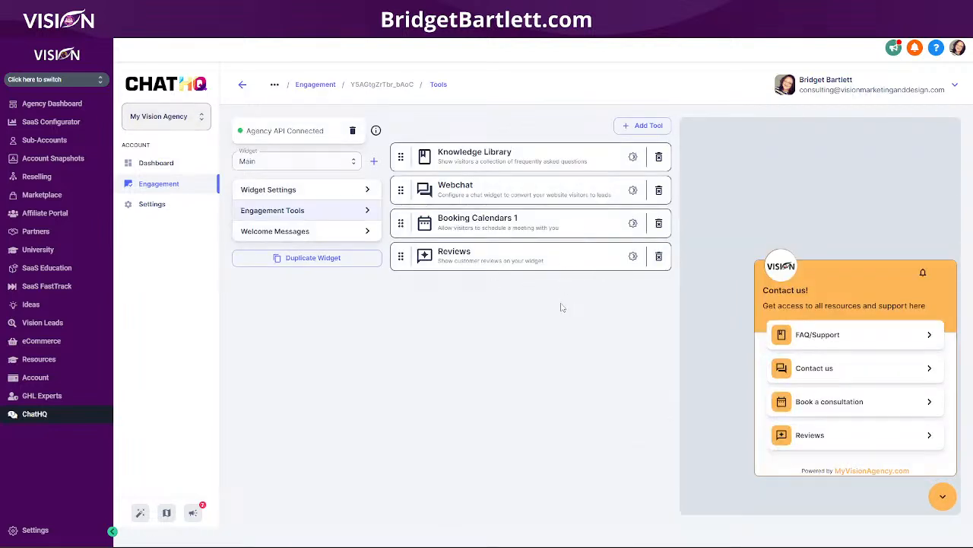
click(292, 234)
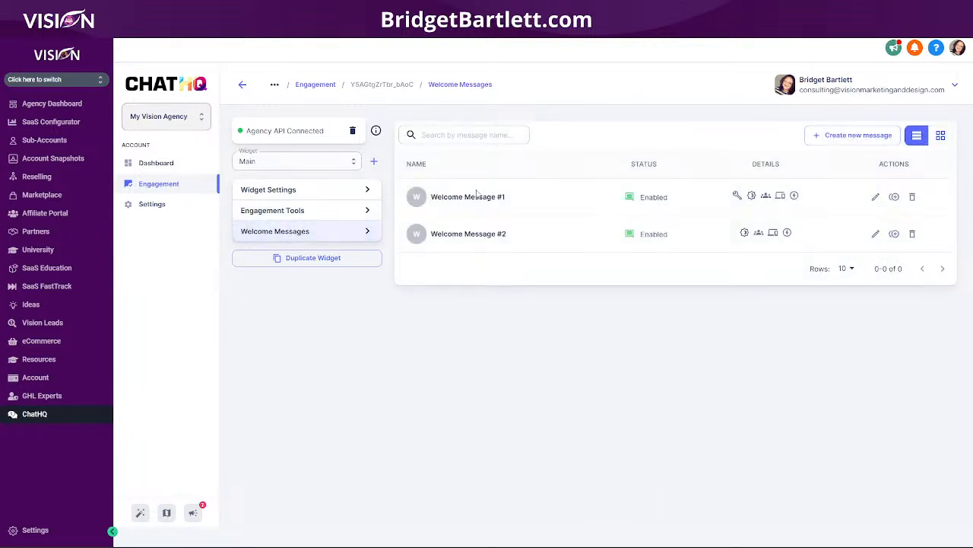
click(876, 196)
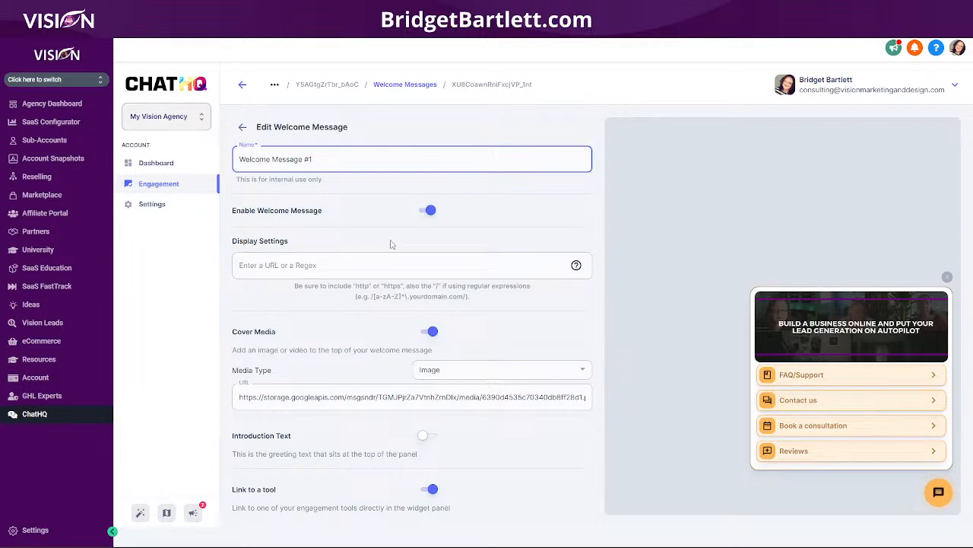
scroll(392, 239, down, 1)
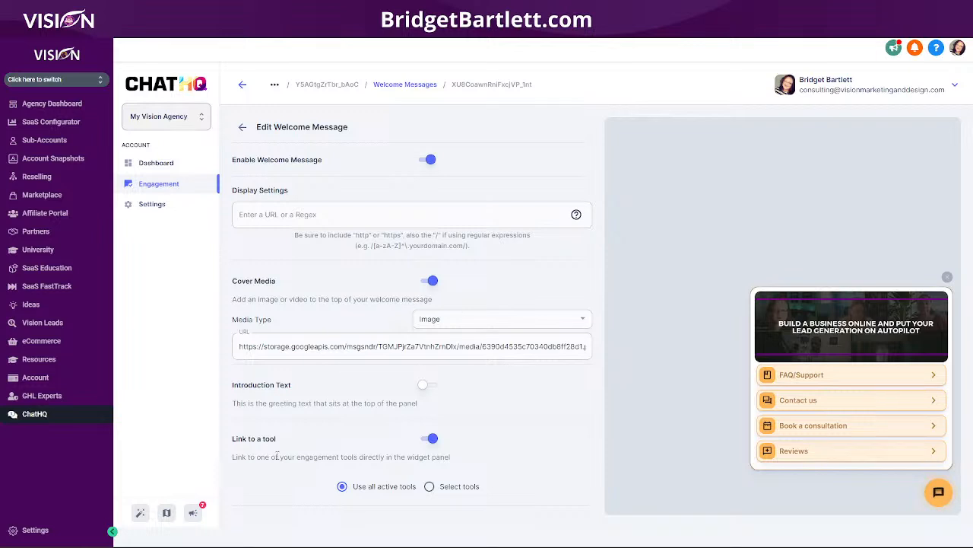
click(424, 385)
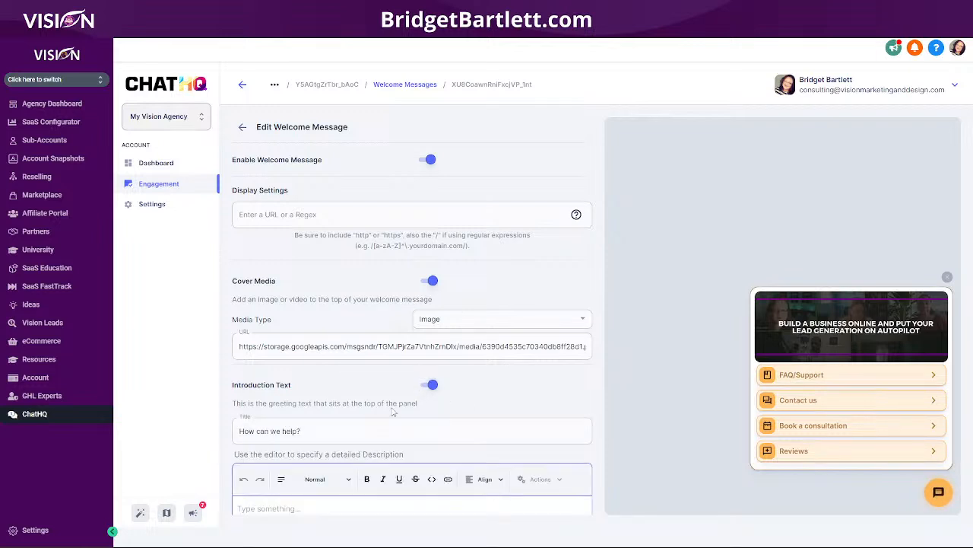
scroll(342, 430, down, 3)
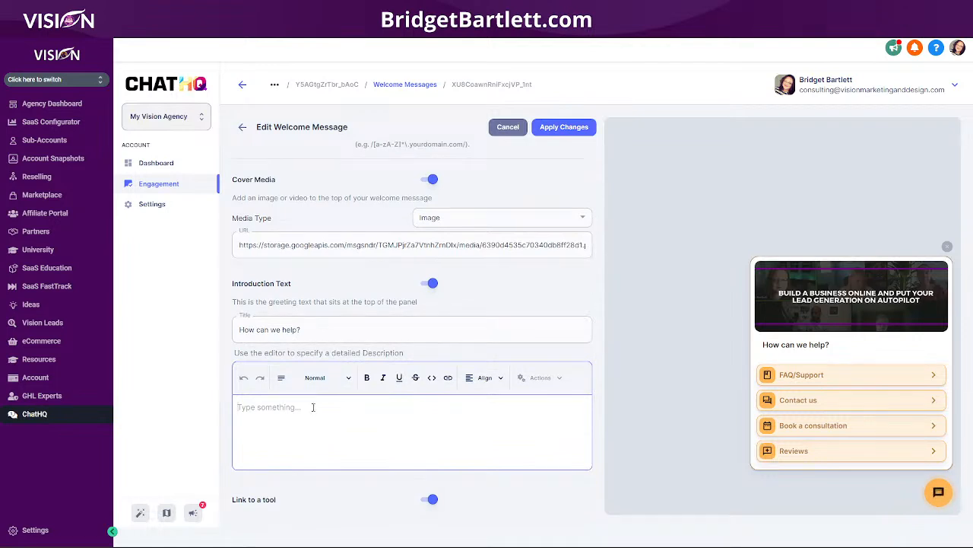
click(312, 406)
text(Click here)
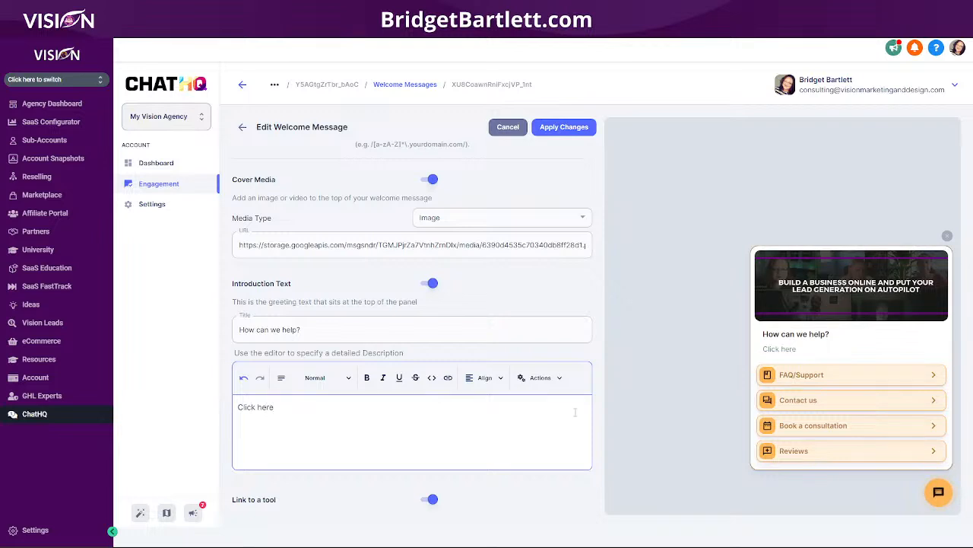
drag(249, 416, 227, 418)
key(BackSpace)
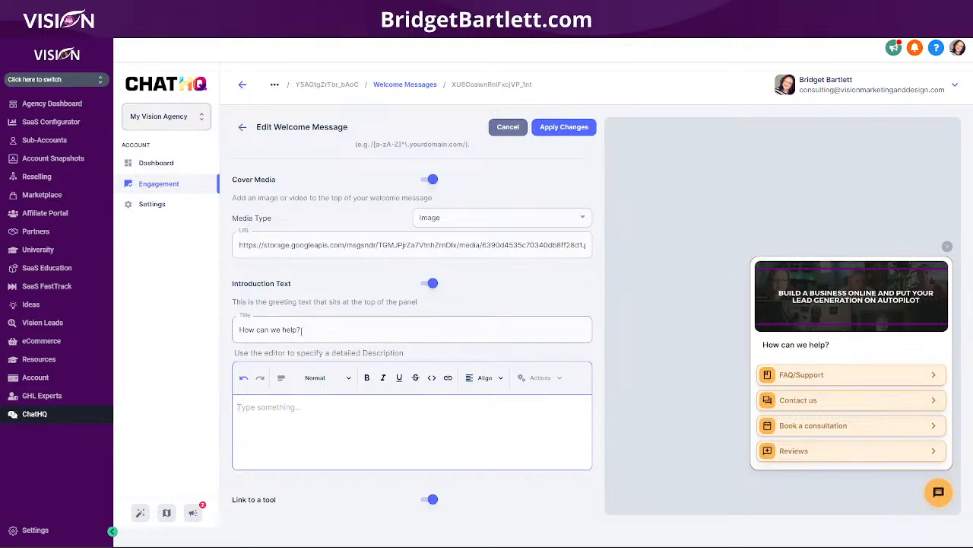
click(429, 283)
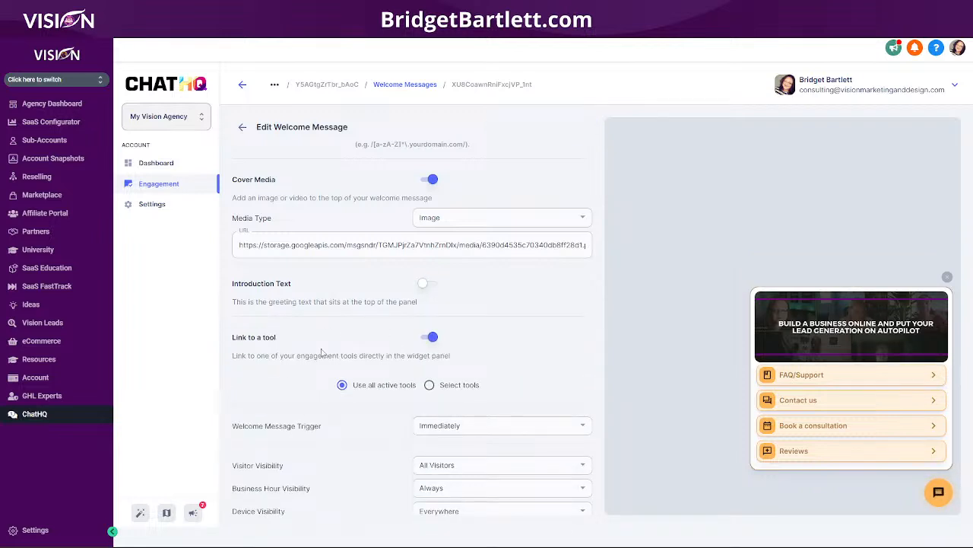
Keep Welcome Message #1 on Use all active tools, All Visitors, Everywhere, and return to the list.
scroll(358, 399, down, 1)
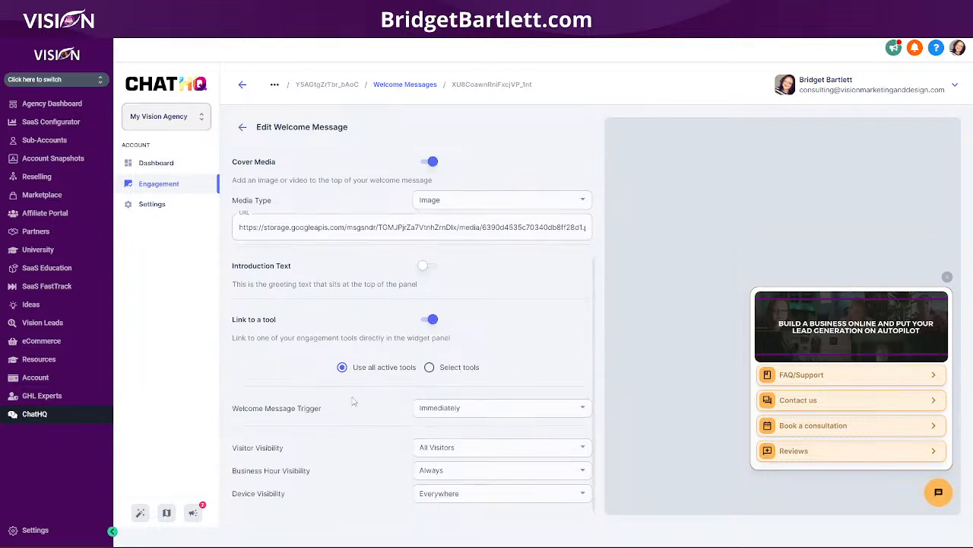
click(430, 367)
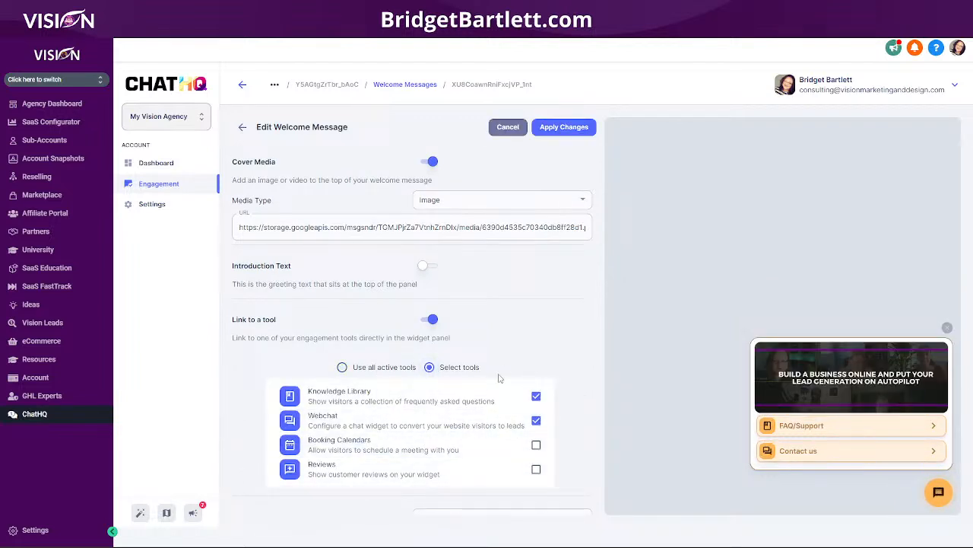
click(342, 367)
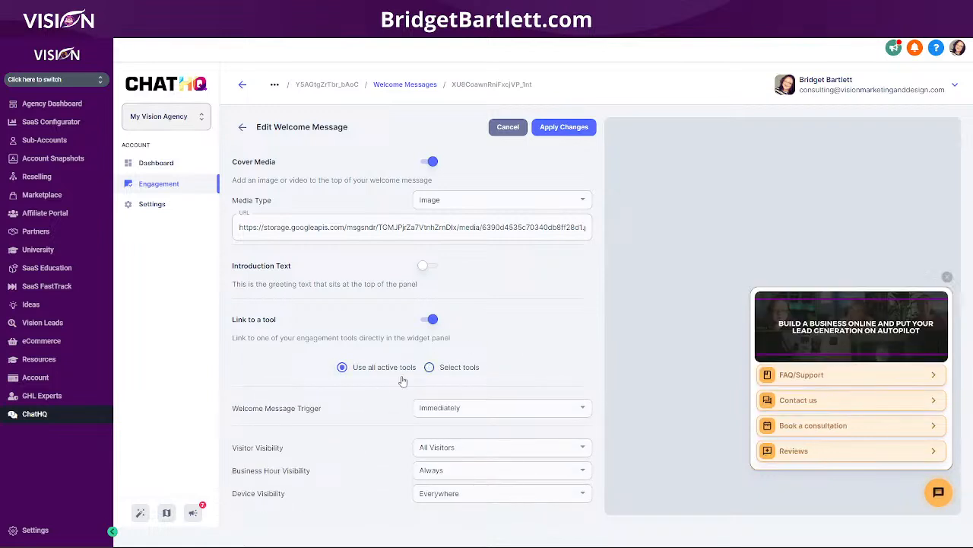
click(430, 447)
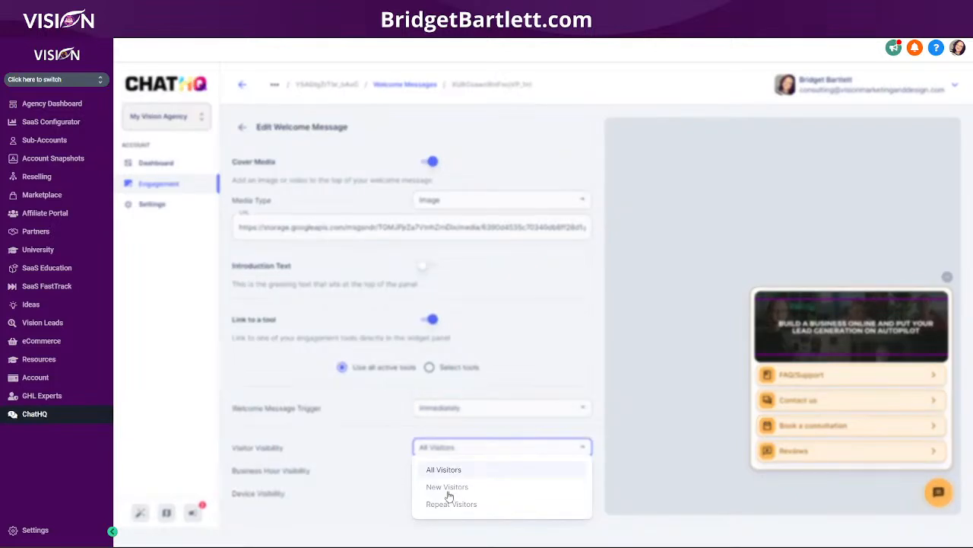
click(382, 456)
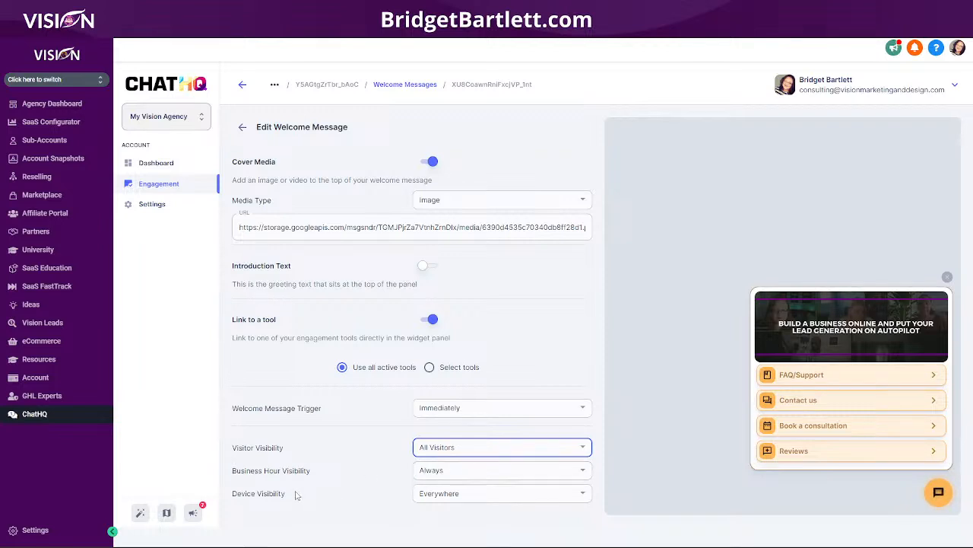
click(423, 495)
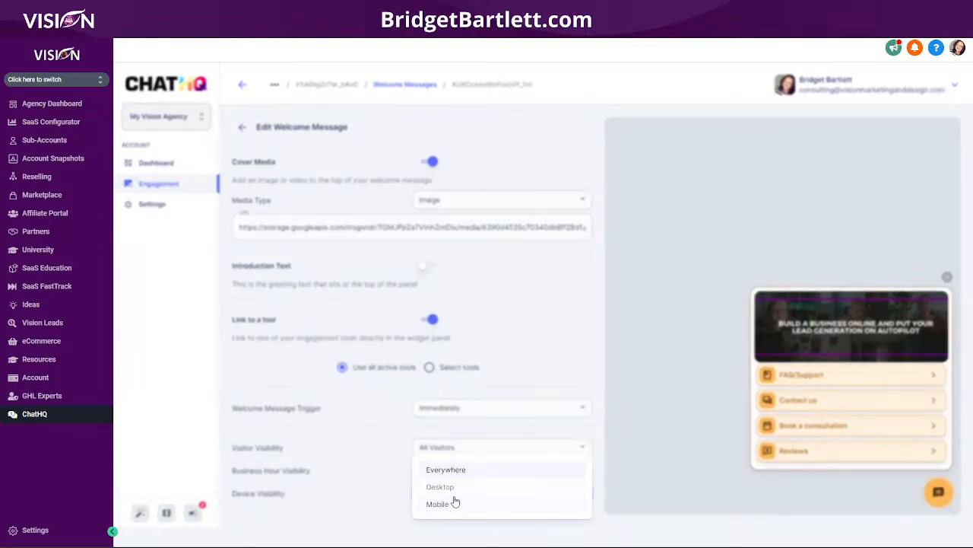
click(384, 463)
scroll(319, 384, up, 5)
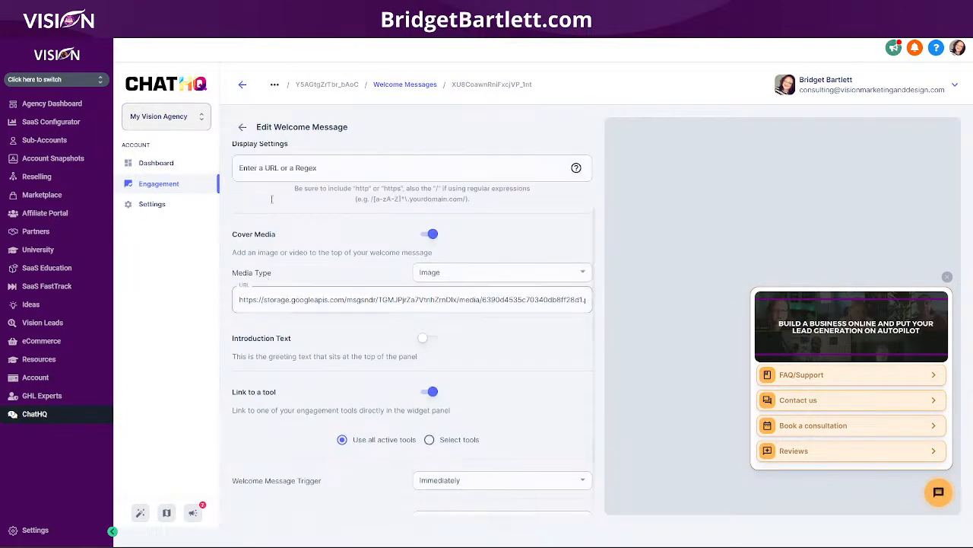
click(242, 125)
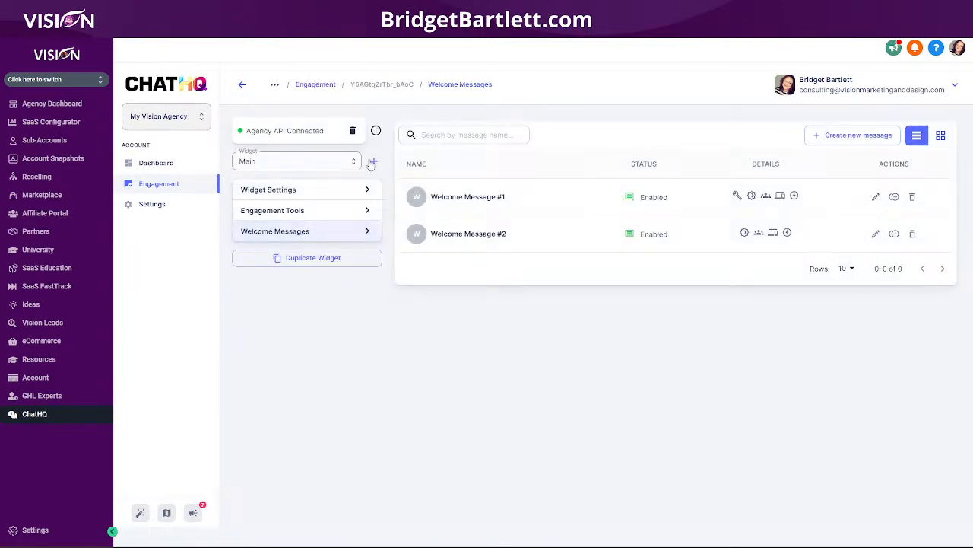
View the widget's four engagement tools and browse the Add Tool options without adding any.
click(336, 216)
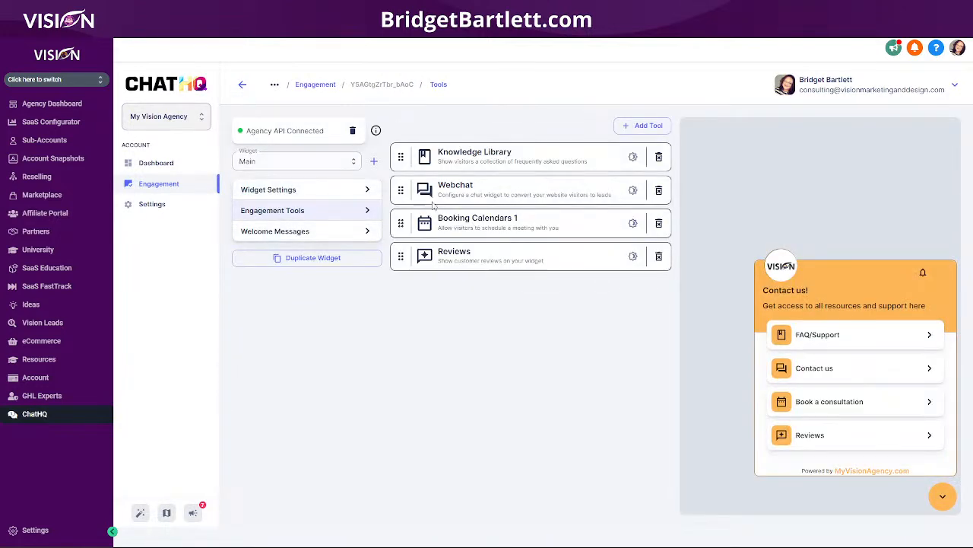
click(642, 125)
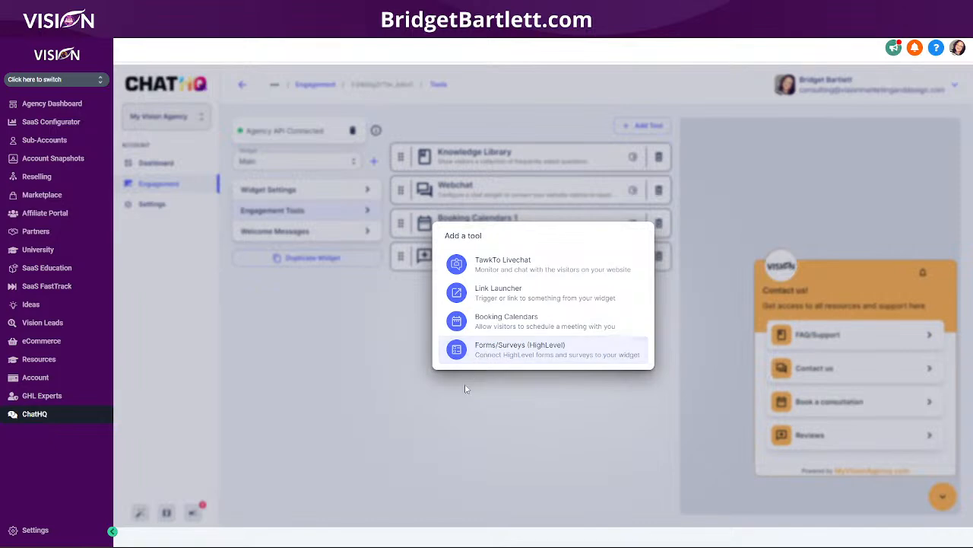
click(402, 370)
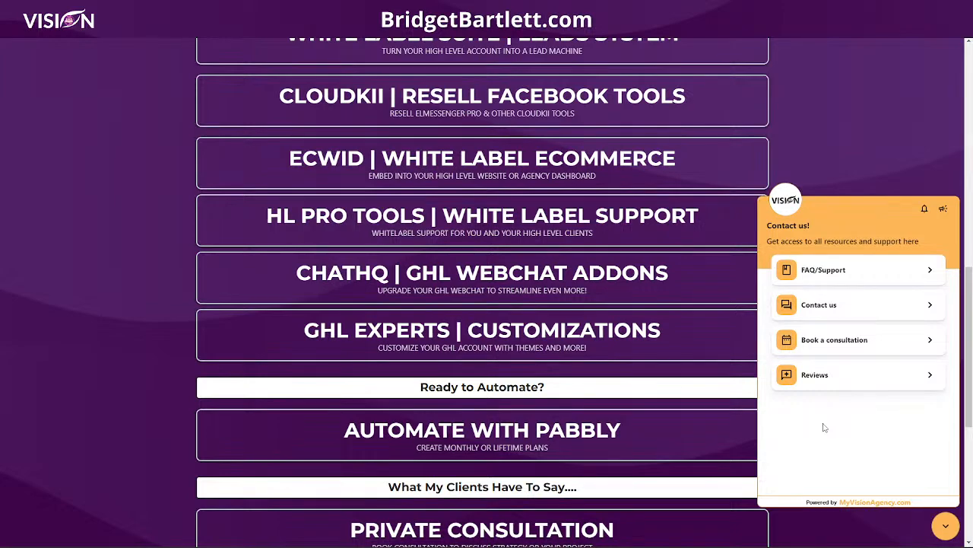
Open the All Training Events calendar and show the December 7 Open Office Hours details.
scroll(664, 384, up, 5)
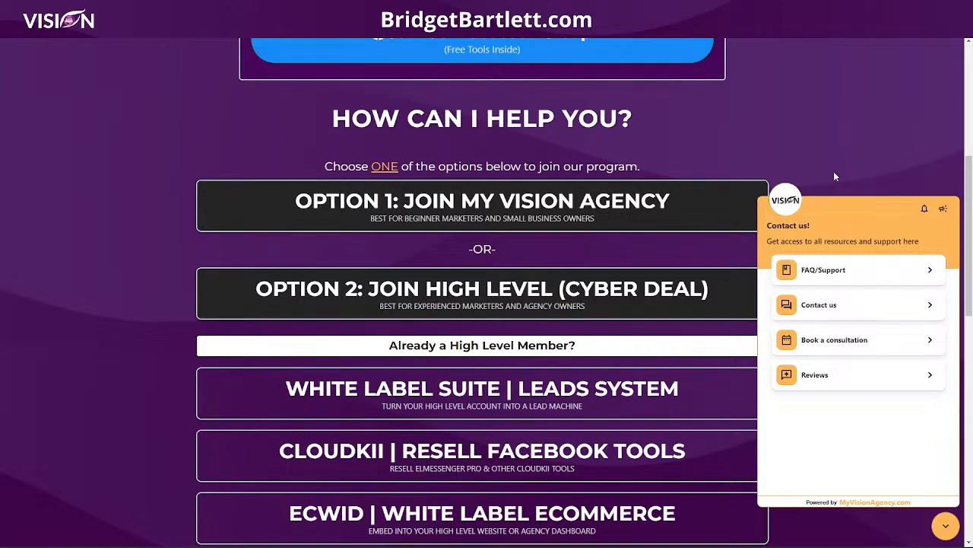
scroll(599, 147, up, 5)
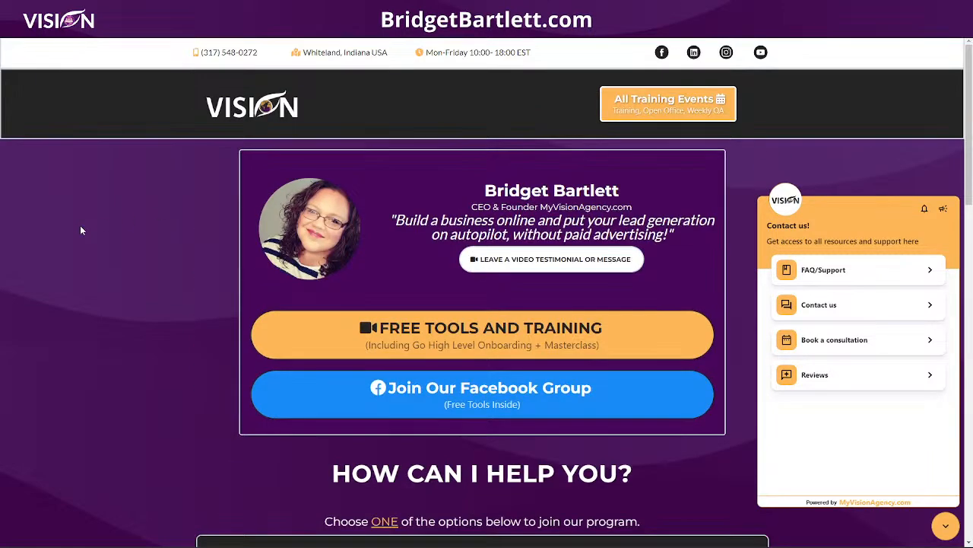
click(650, 106)
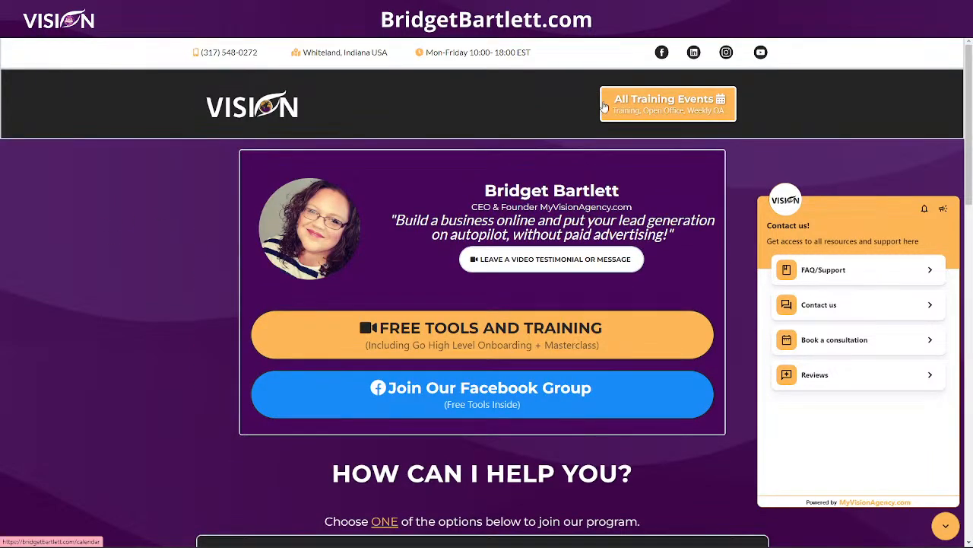
scroll(726, 323, down, 5)
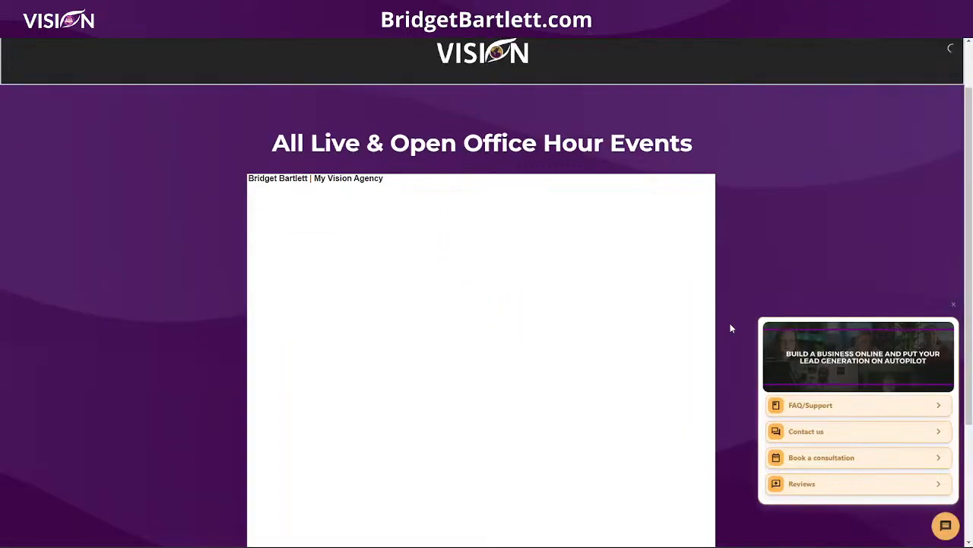
scroll(471, 221, up, 1)
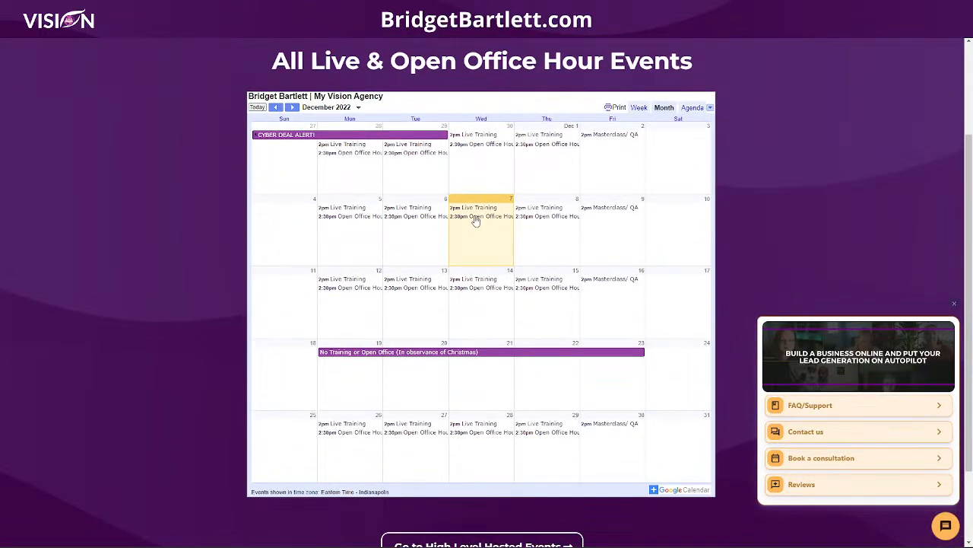
click(478, 218)
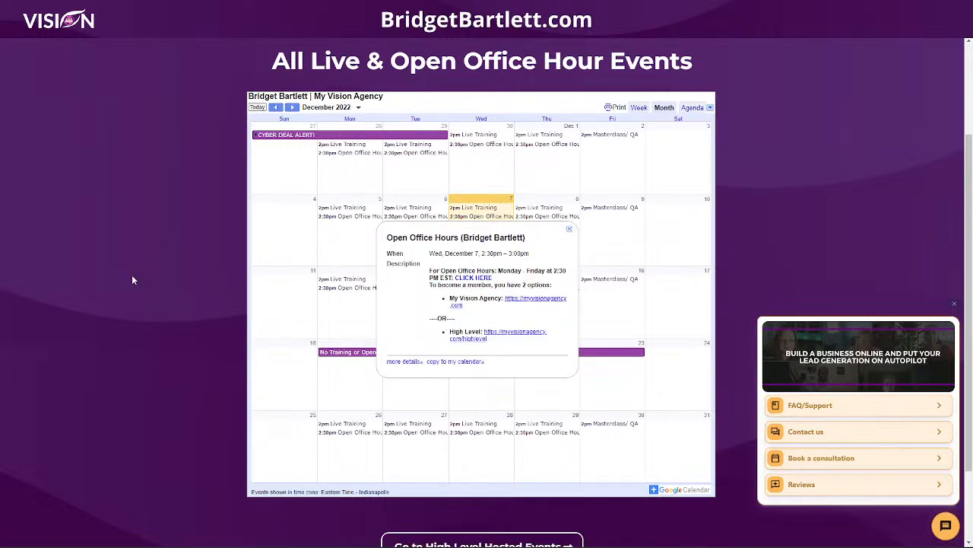
scroll(787, 154, up, 2)
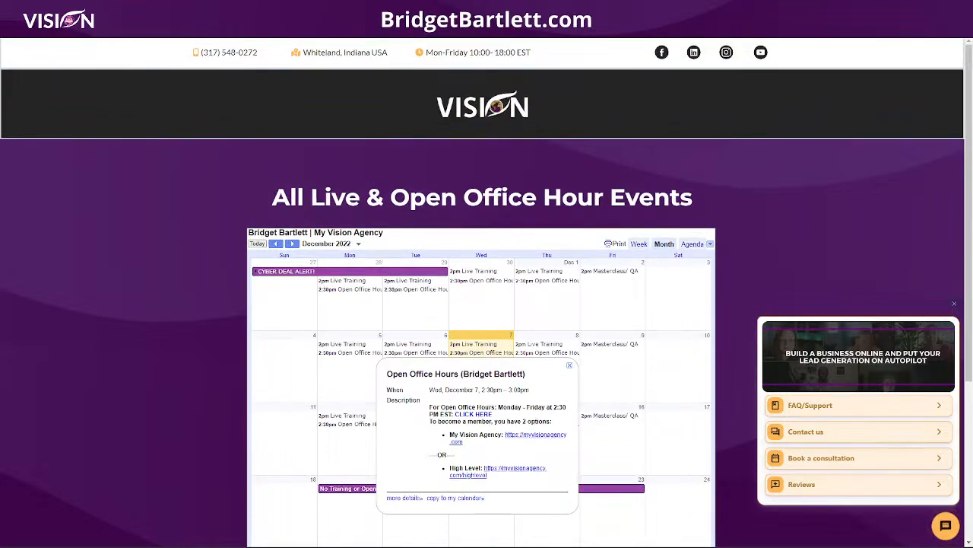